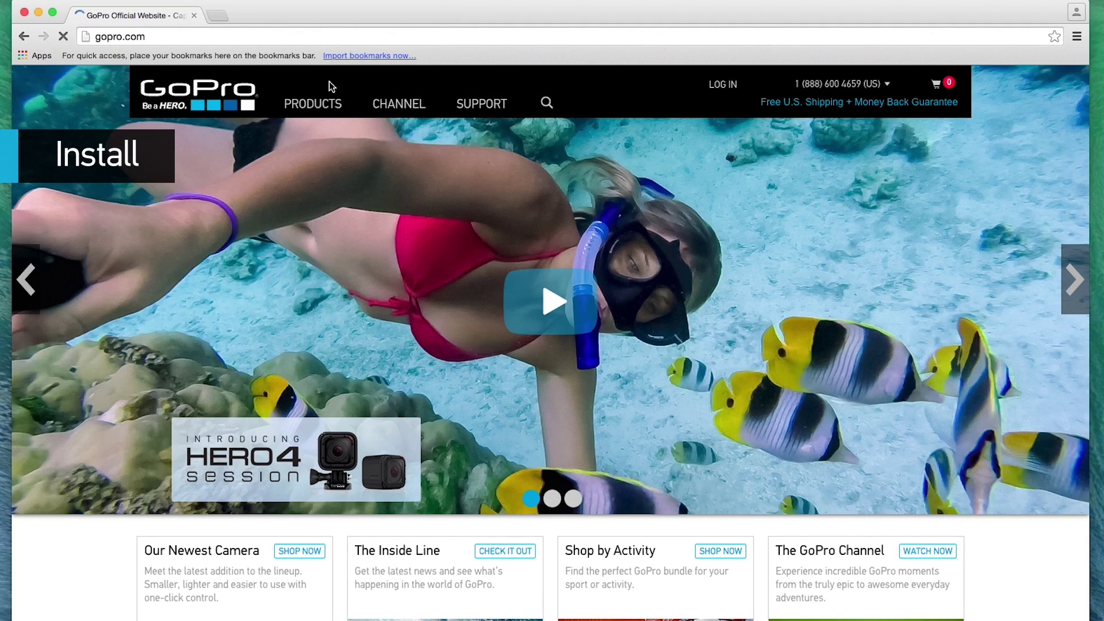
Go to Software & App on GoPro.com and view GoPro Studio's System Requirements for Mac
mouse_move(329, 102)
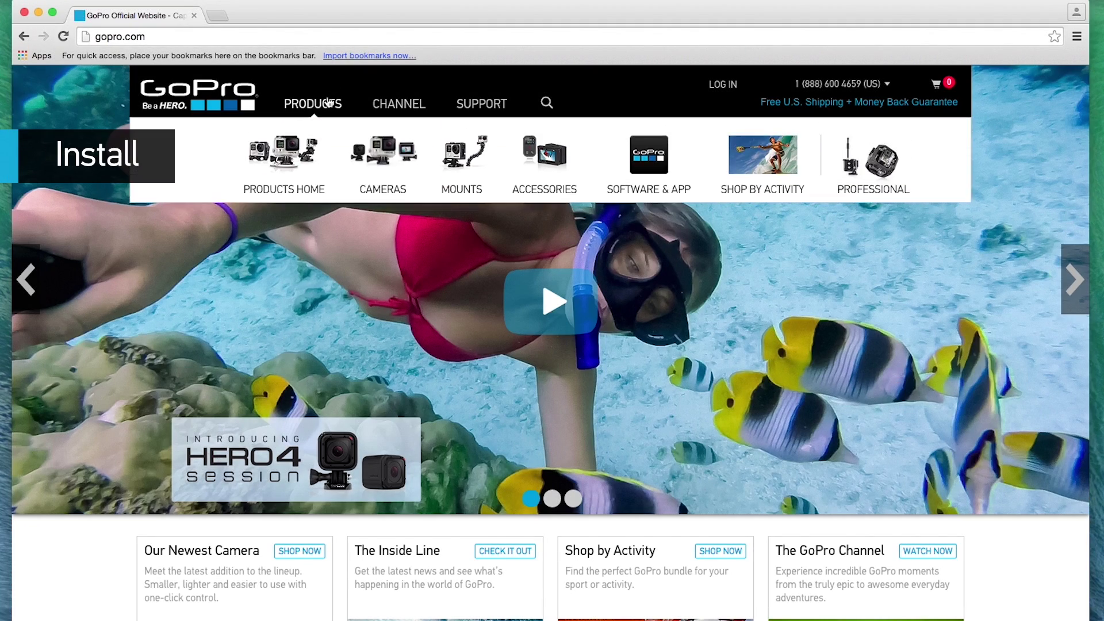
click(631, 155)
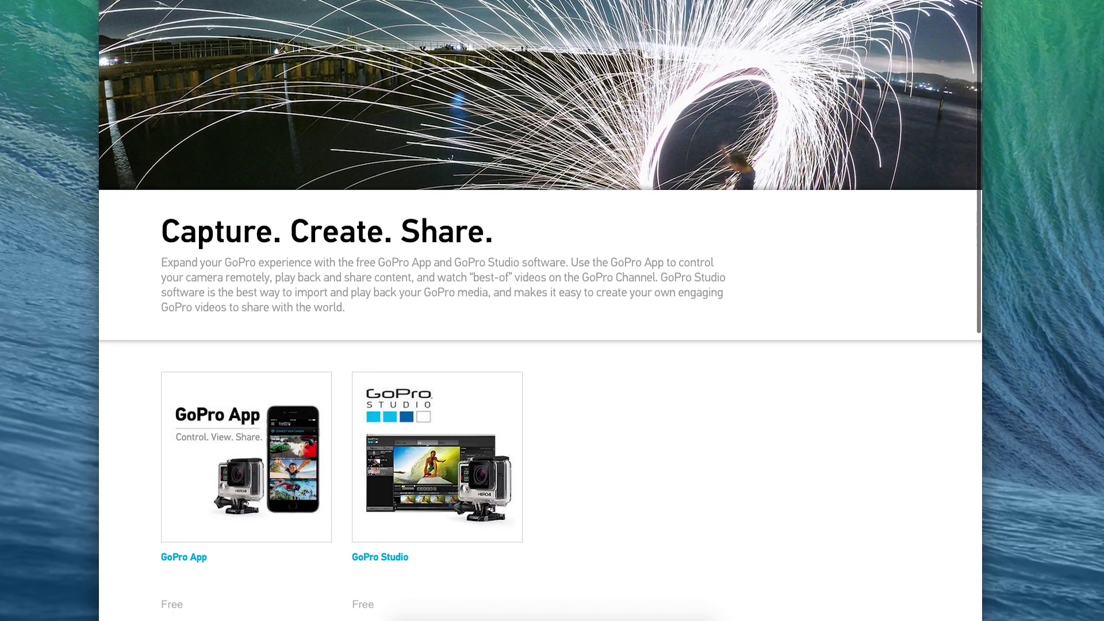
click(447, 450)
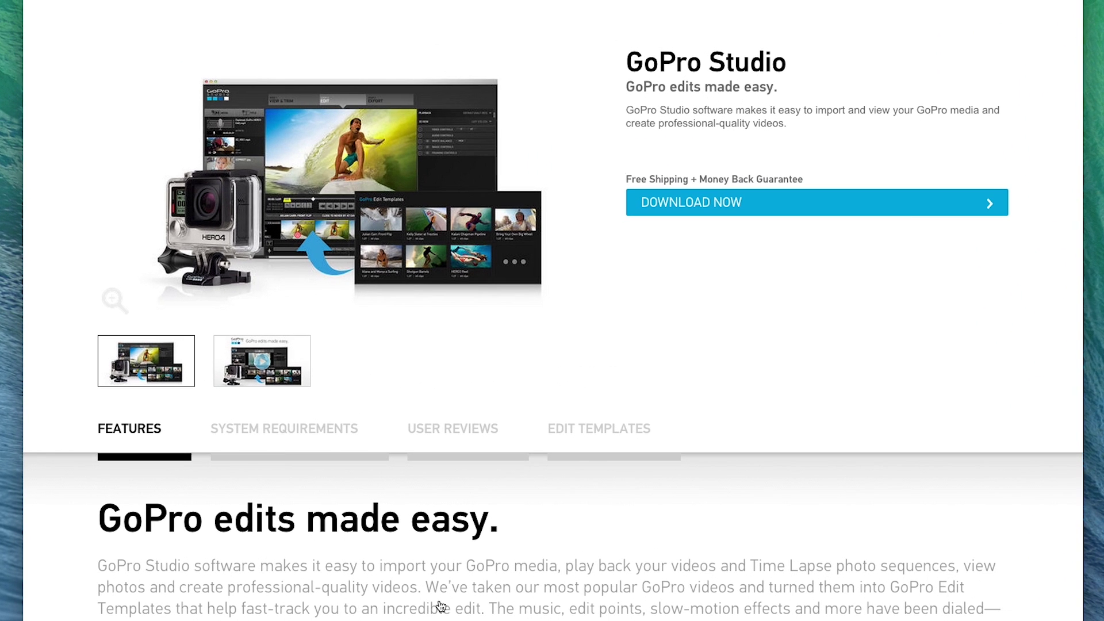
click(283, 444)
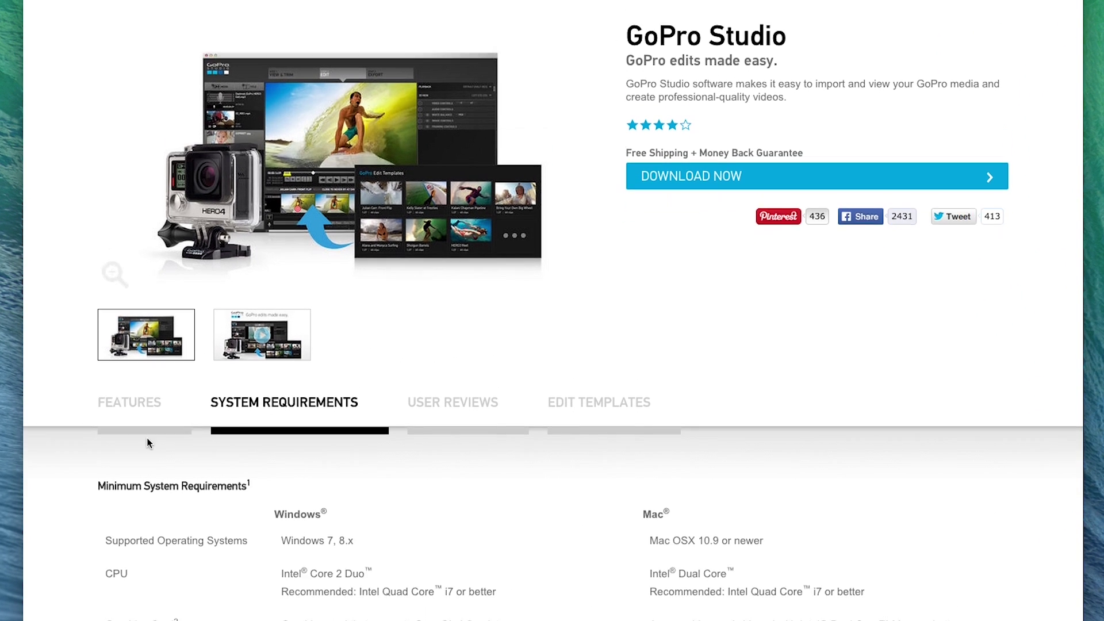
scroll(115, 446, down, 5)
scroll(78, 456, down, 1)
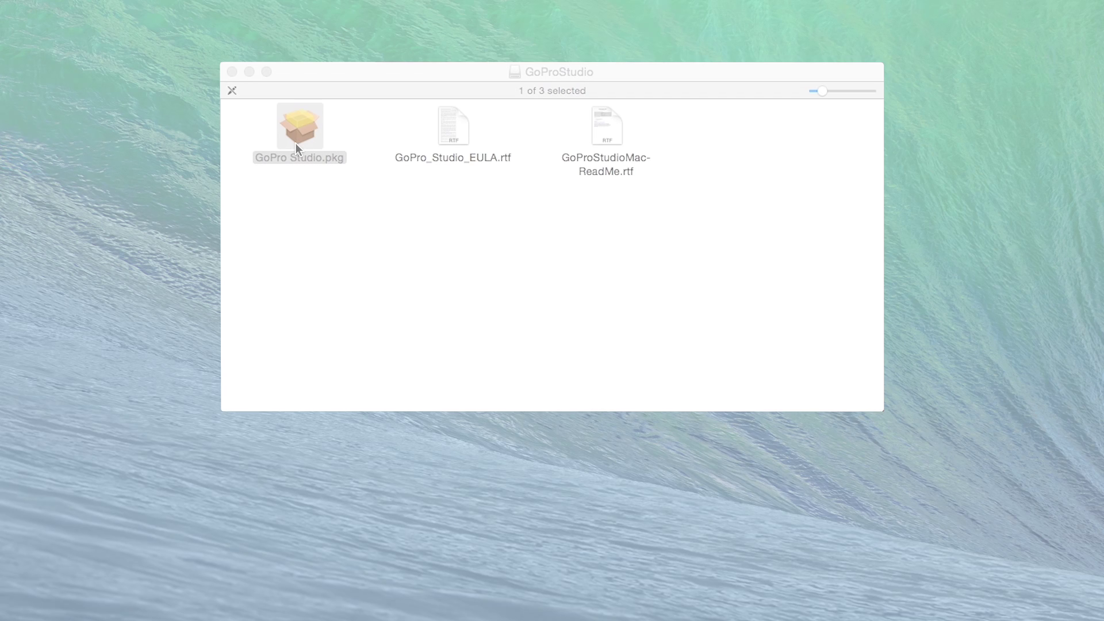
Install GoPro Studio.pkg, launch GoPro Studio, and choose Use GoPro to make it the default importer
double_click(296, 143)
click(779, 537)
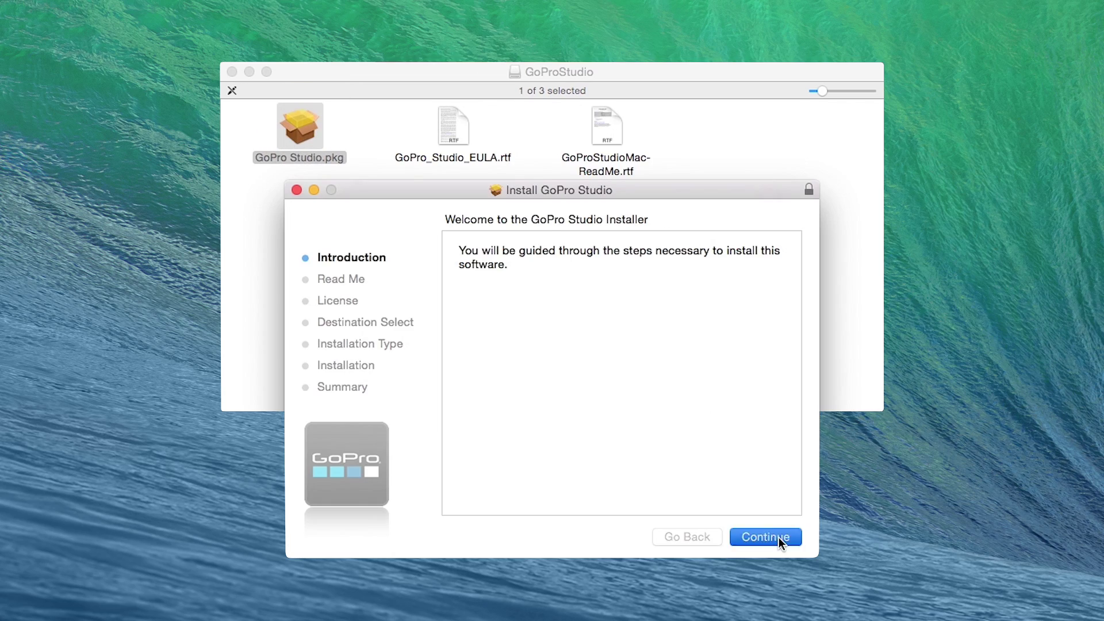
click(778, 537)
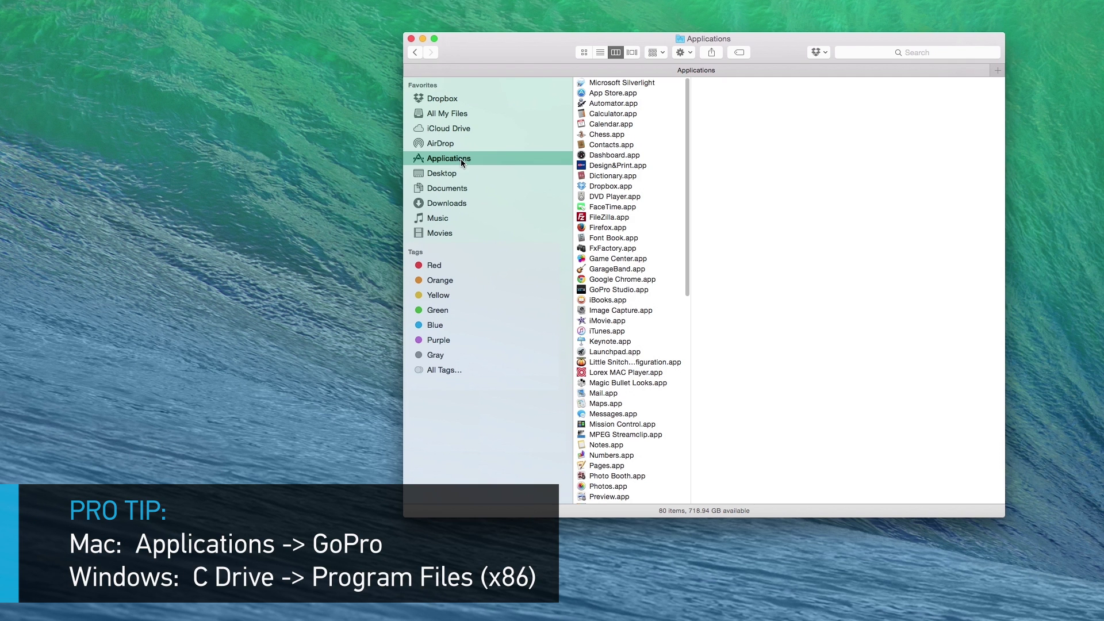
double_click(615, 290)
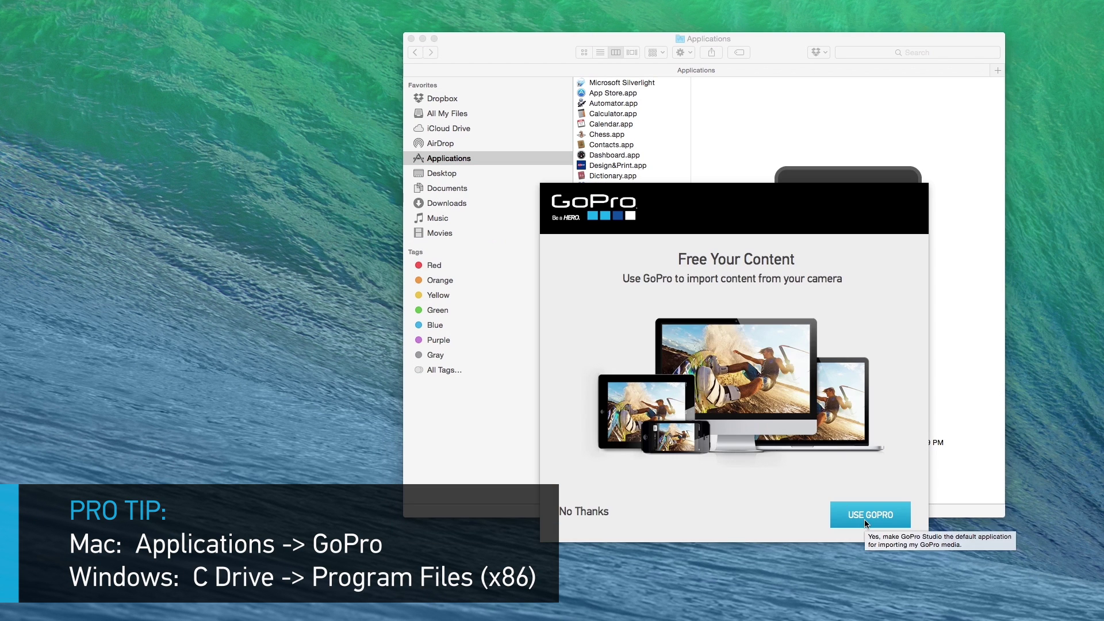
click(865, 516)
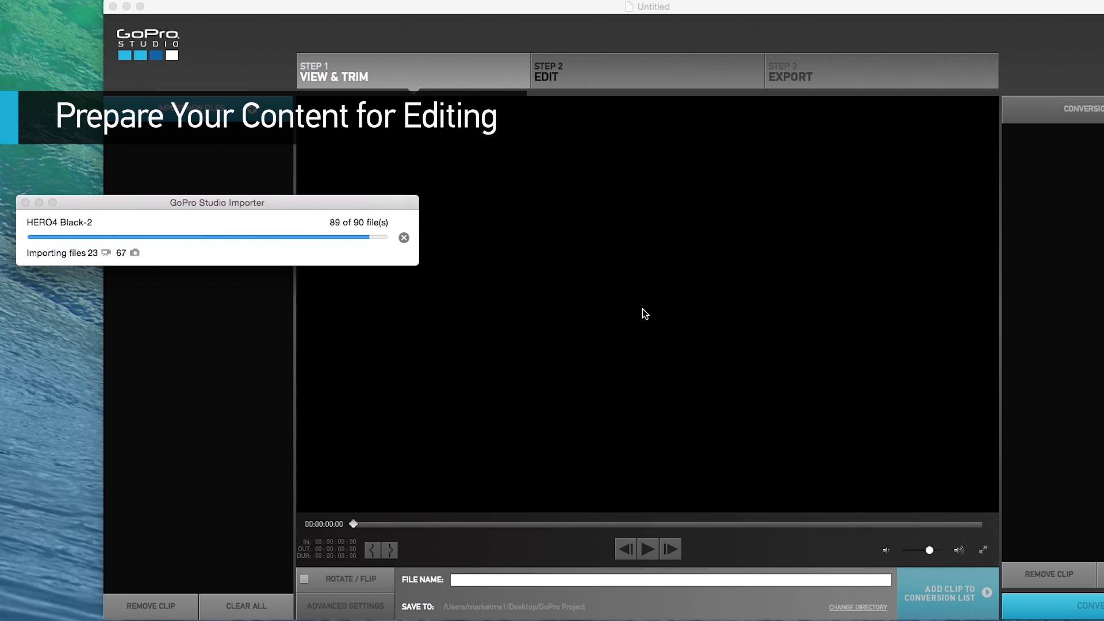
Add the camera's files, then import the photos and MP4 clips from GoPro > 909GOPRO
click(802, 203)
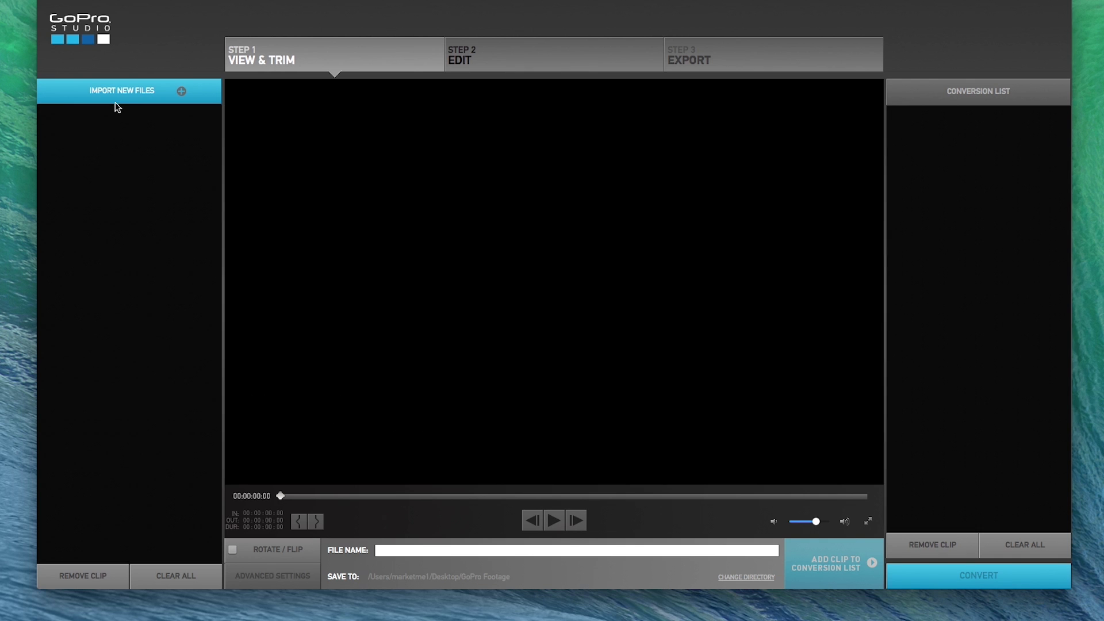
click(115, 102)
click(428, 153)
click(596, 141)
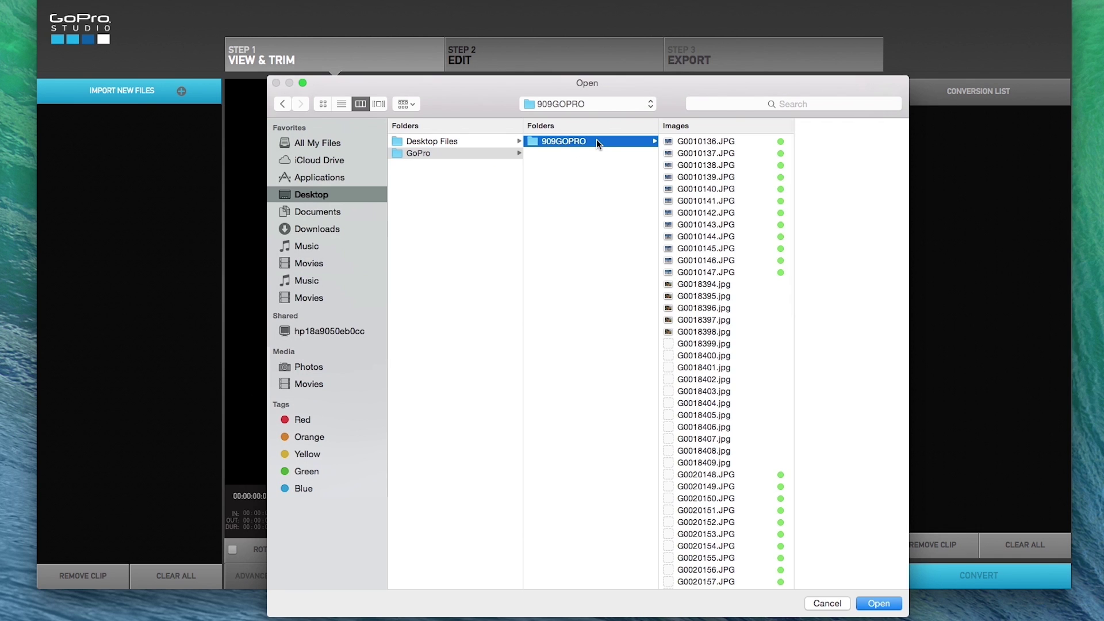
click(879, 603)
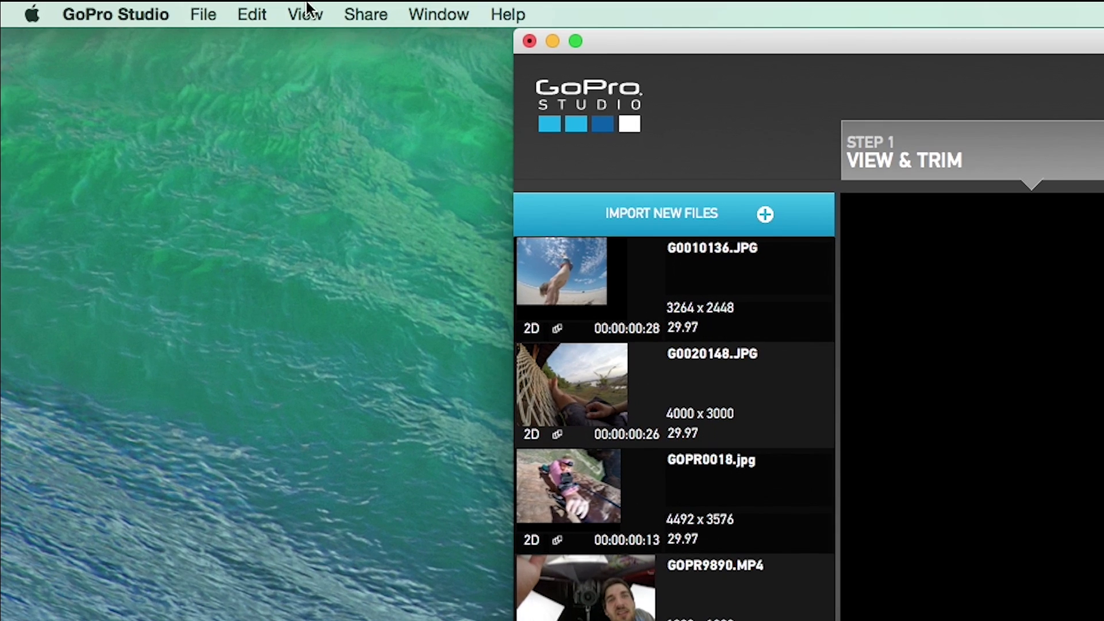
Save the project as 'GoProProject 1' in a newly created Desktop folder, 'Weekend Edit'
click(202, 12)
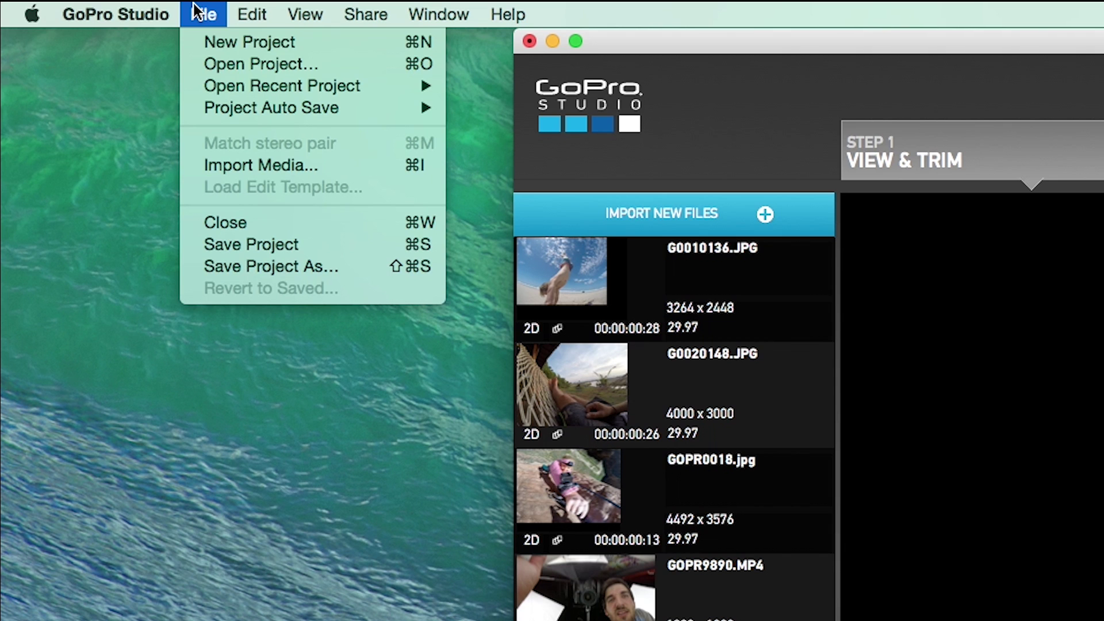
click(263, 247)
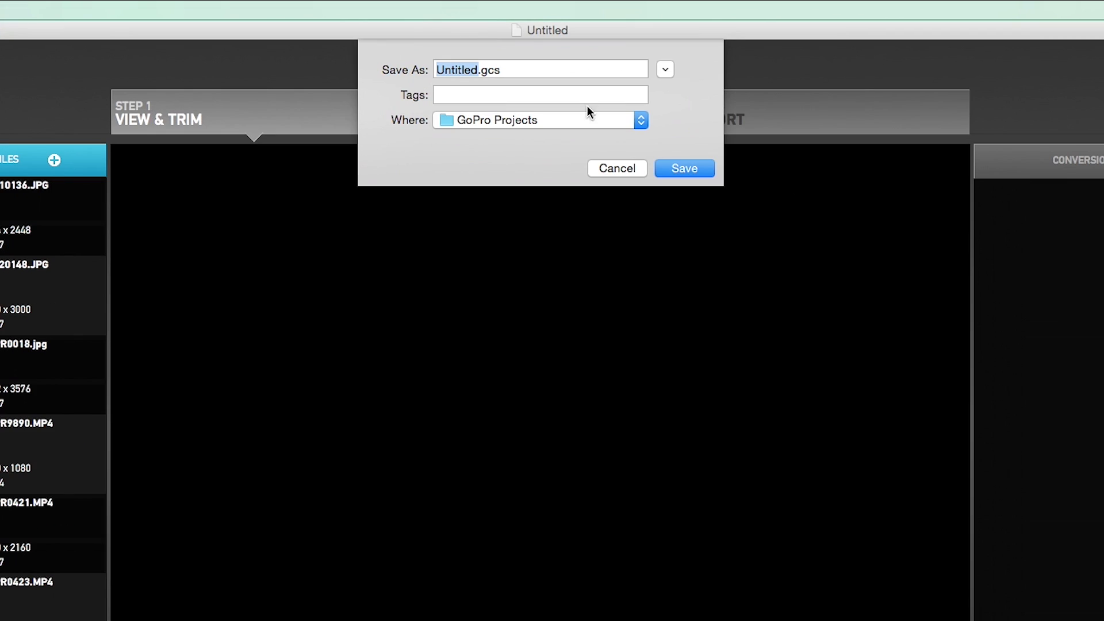
click(665, 69)
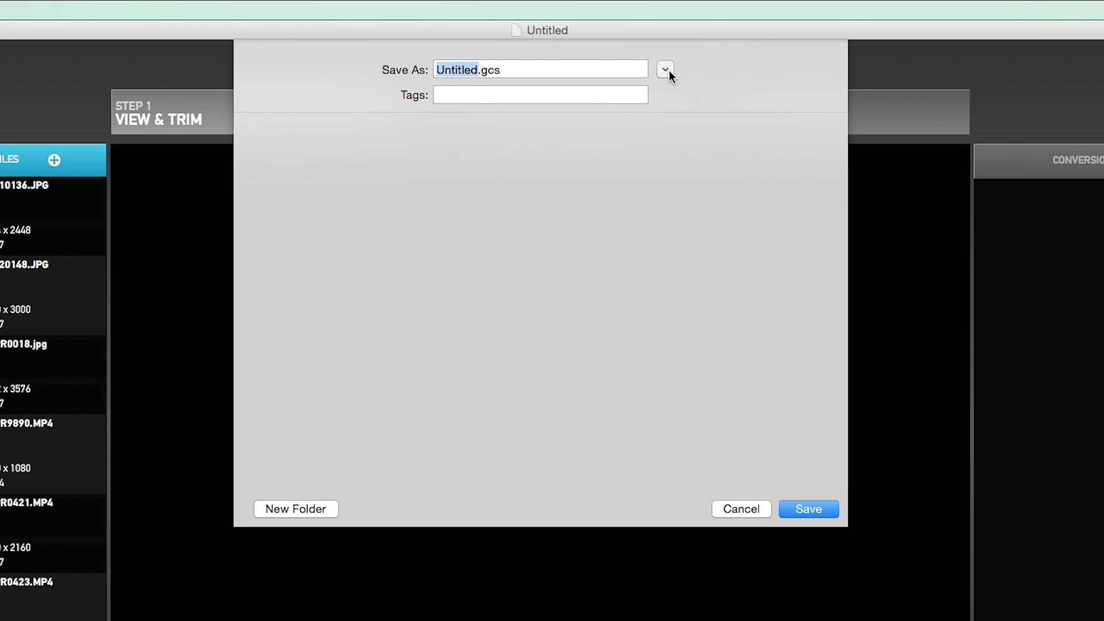
click(309, 234)
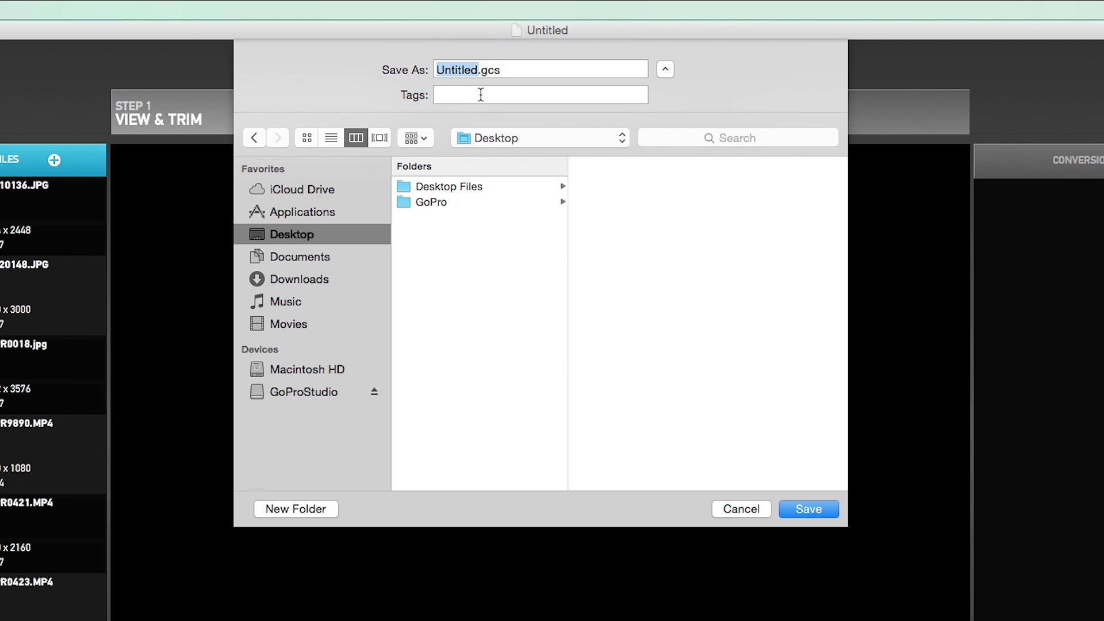
text(GoProProject 1)
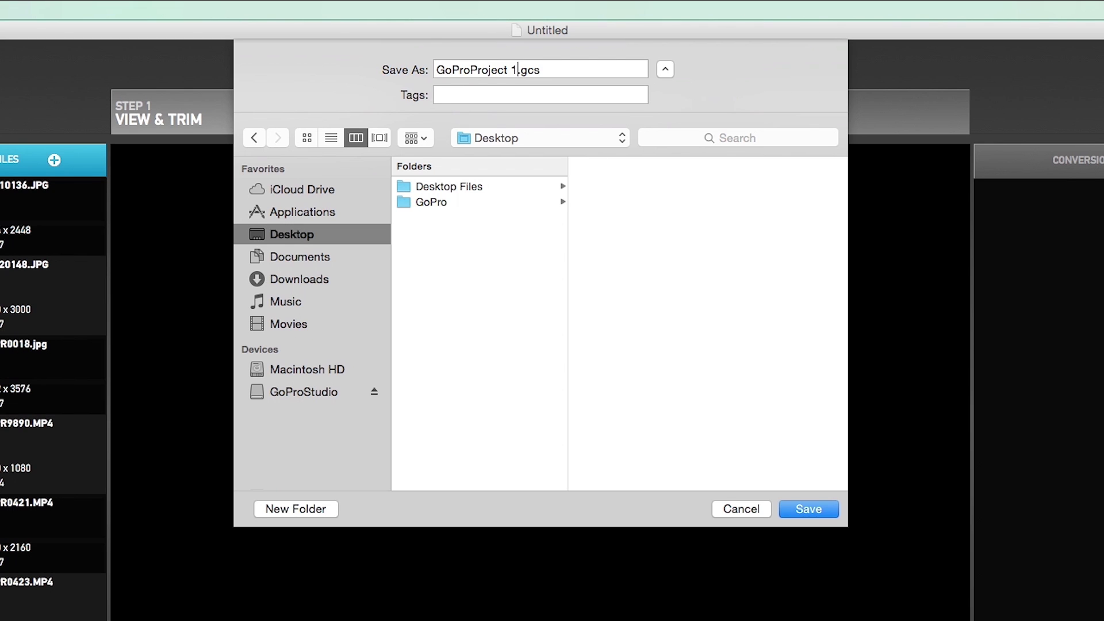
click(296, 509)
text(Weekend Edit)
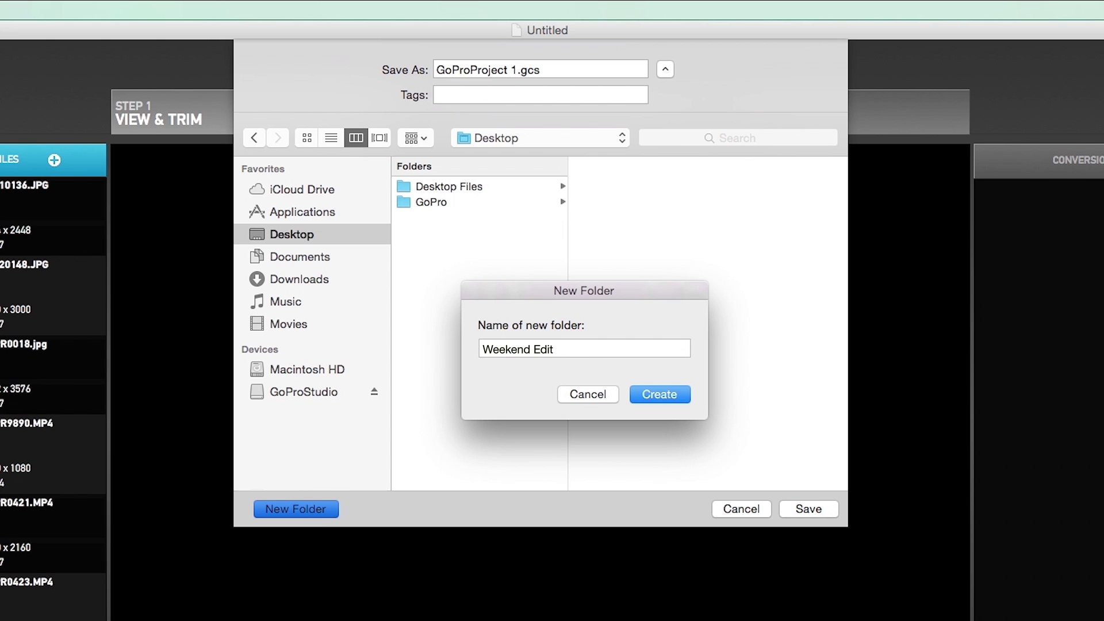
key(Return)
click(810, 503)
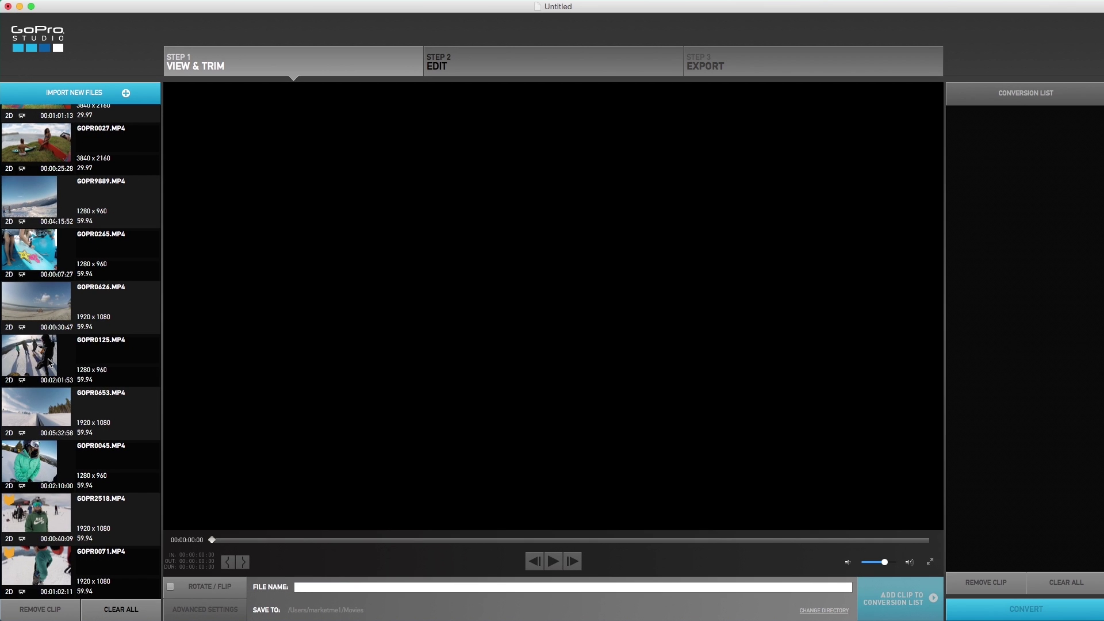
Load GOPR0125.MP4 in the viewer, scrub to 00:01:09:11, and mark the trim in point there
click(50, 363)
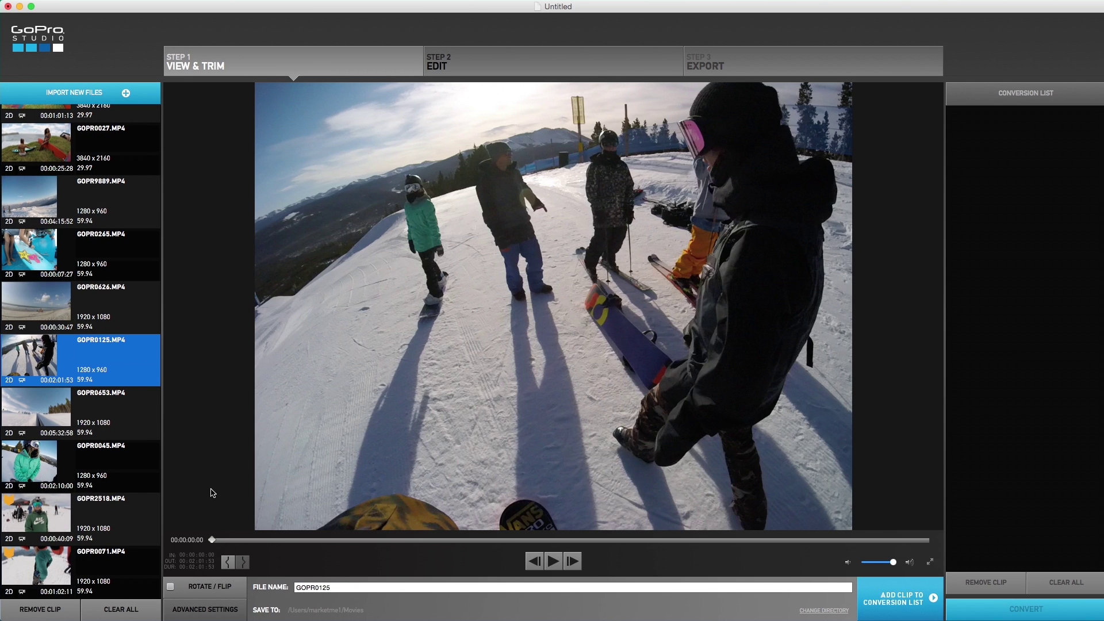
click(234, 540)
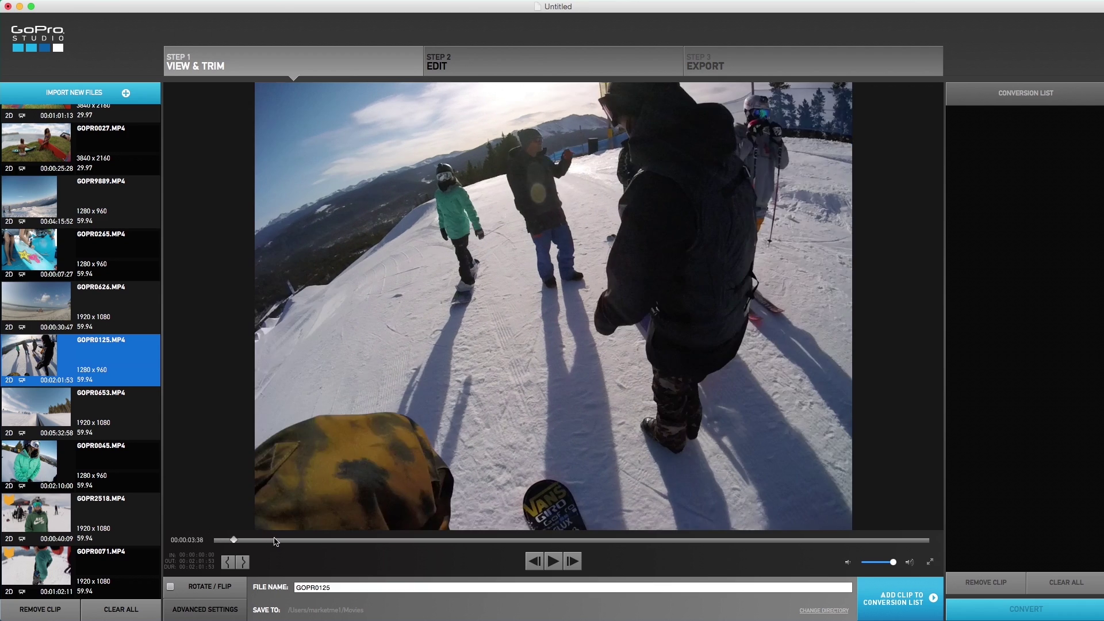
drag(275, 541, 602, 540)
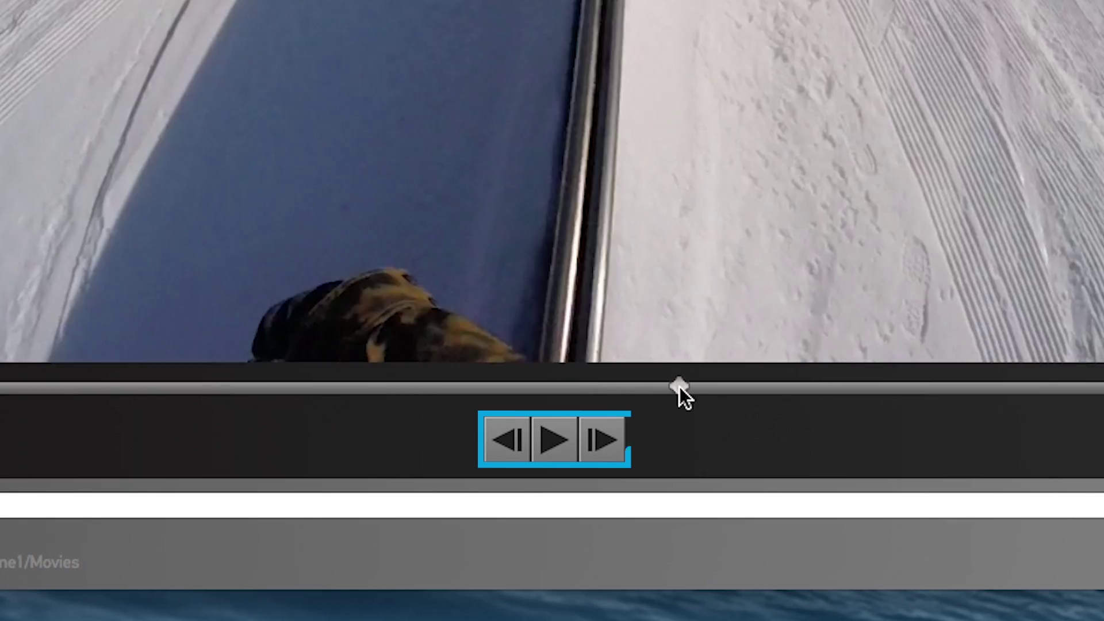
drag(680, 387, 735, 392)
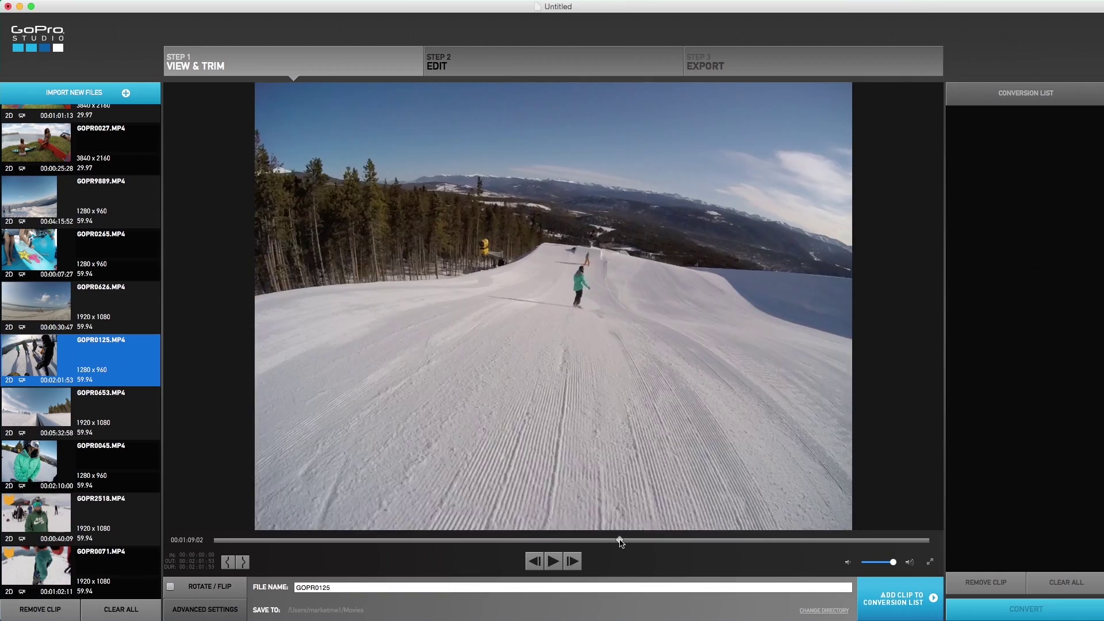
drag(621, 544, 622, 542)
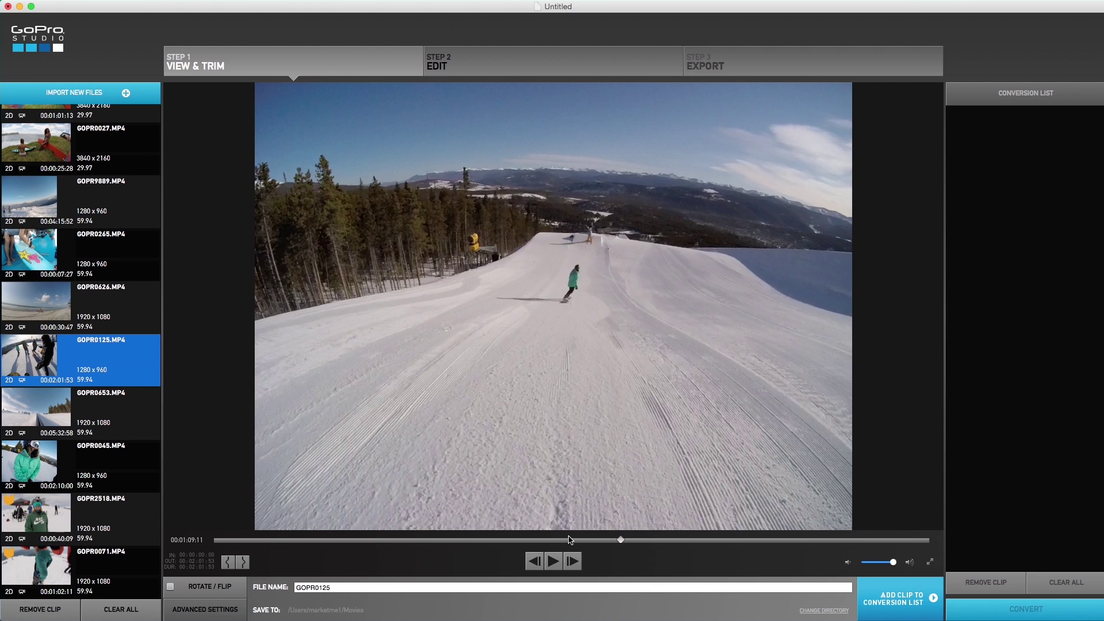
click(230, 565)
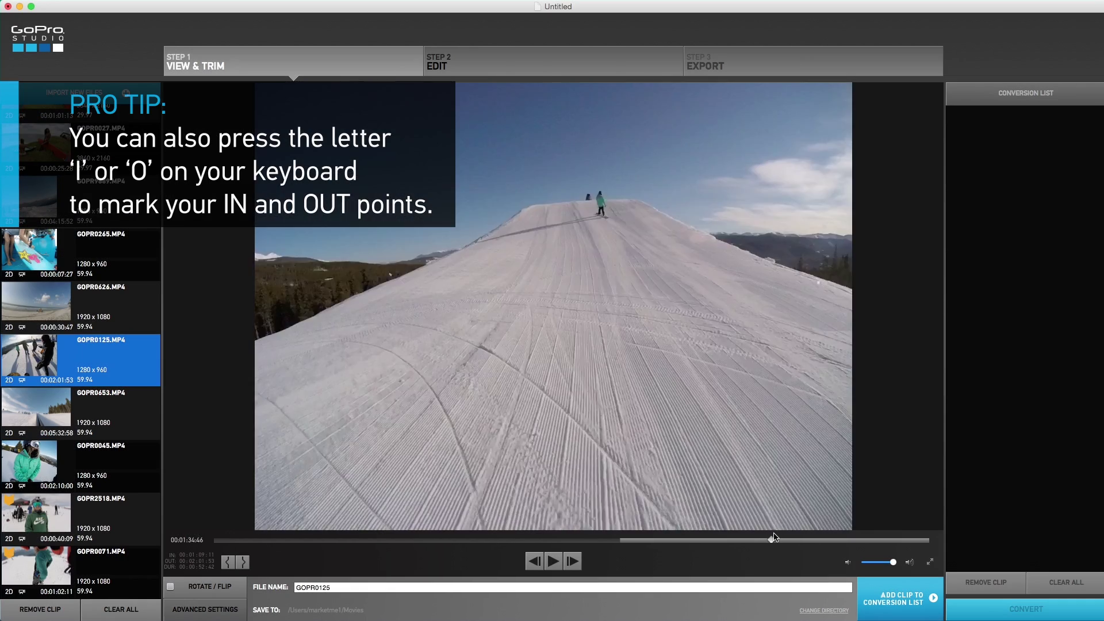
Mark GOPR0125's out point at 00:01:35:08 (duration 00:00:25:57) and play back the trimmed section
drag(775, 537, 775, 537)
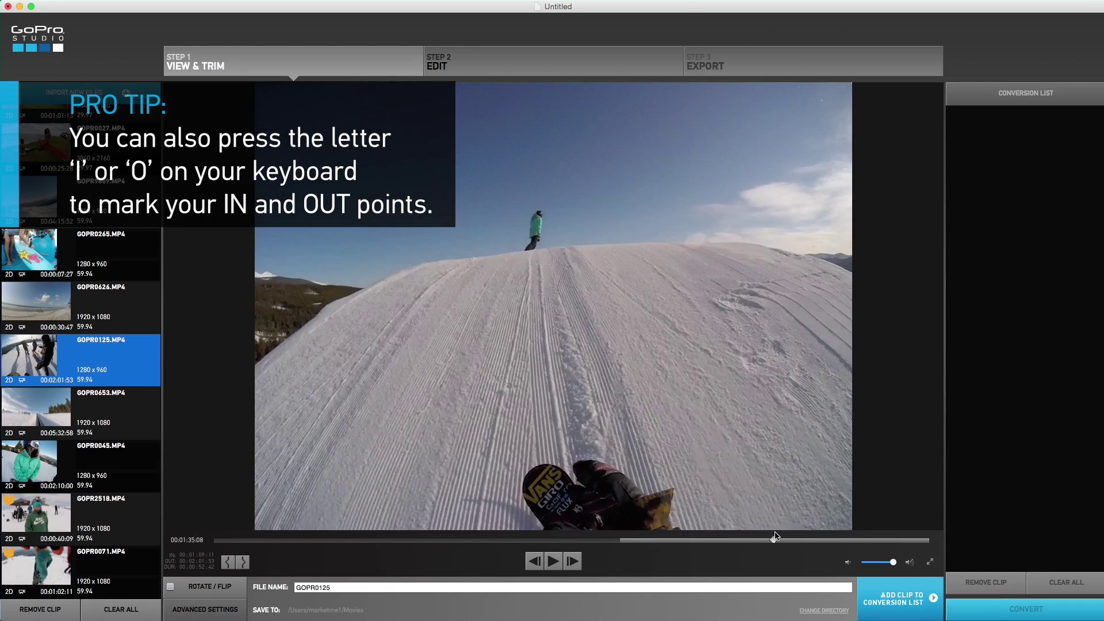
click(241, 567)
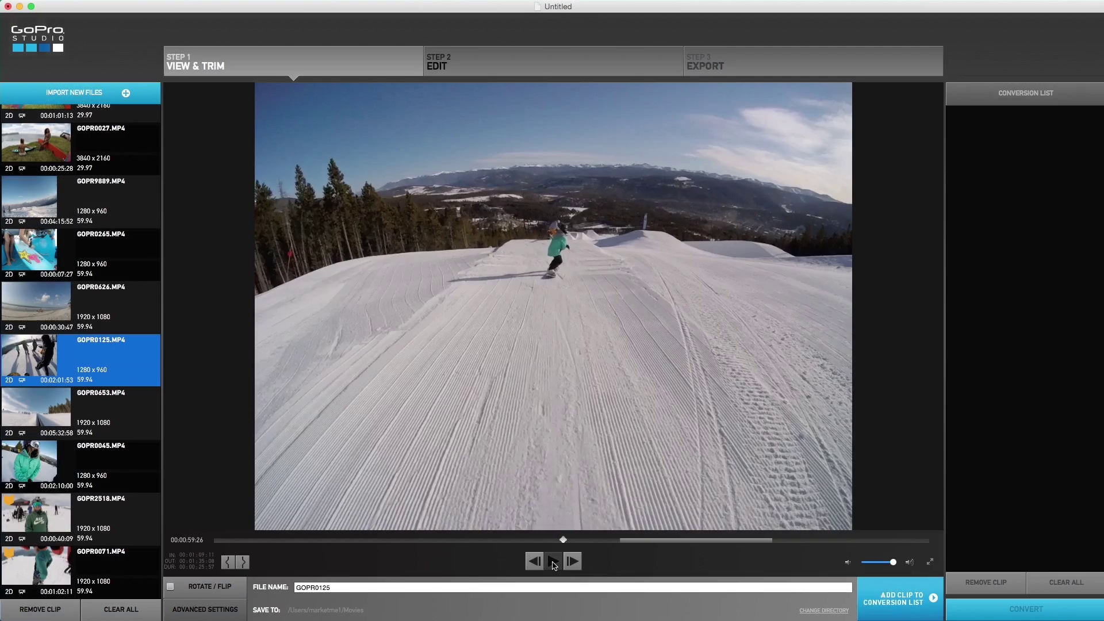
click(554, 564)
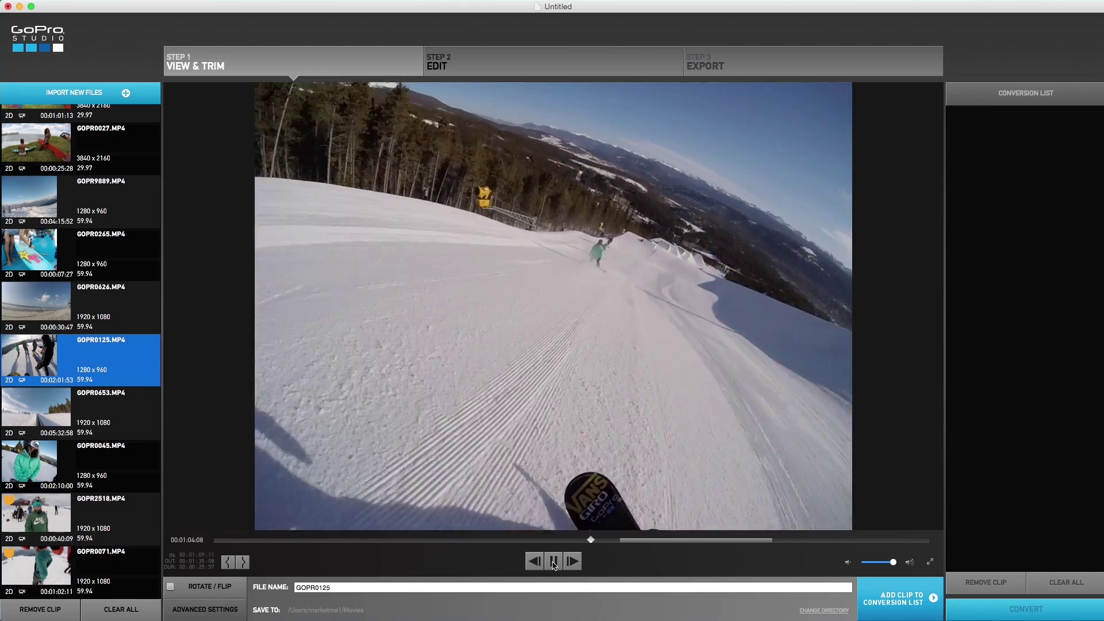
click(554, 562)
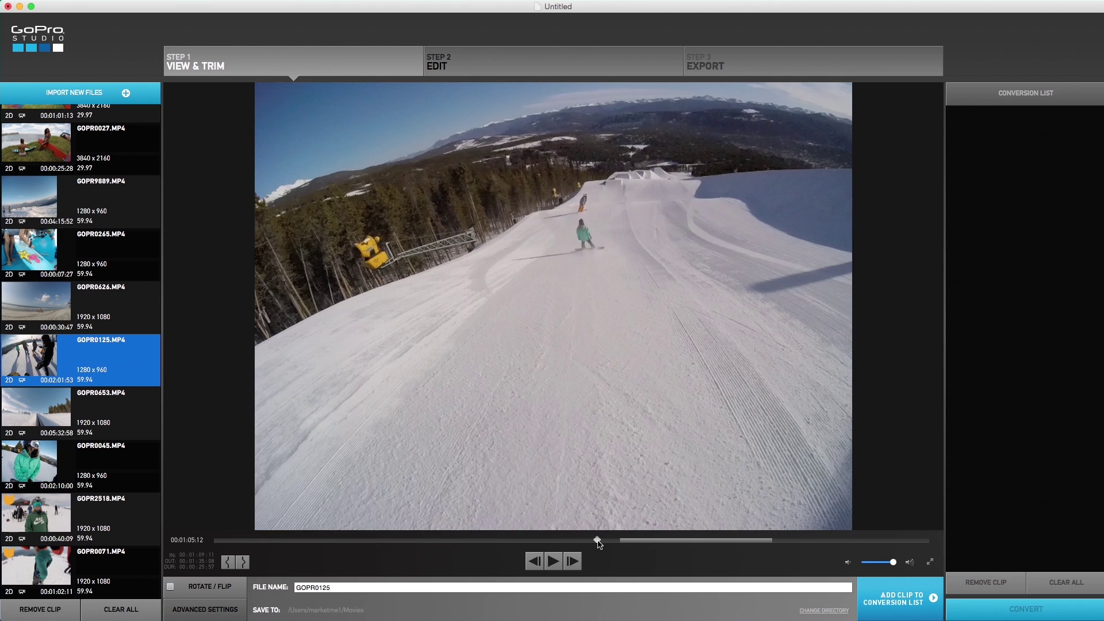
drag(598, 544, 626, 543)
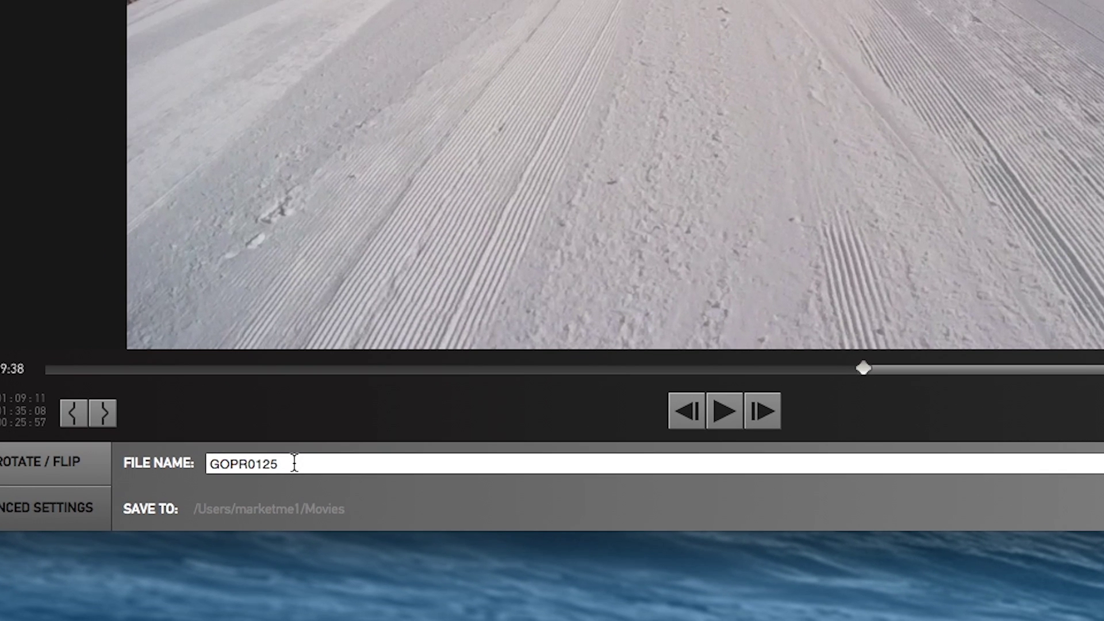
Name the output '960p Snowboarding Clip1', flip it right side up, and keep source 1280x960, 59.94p settings
double_click(338, 586)
text(960p Snowboarding Clip1)
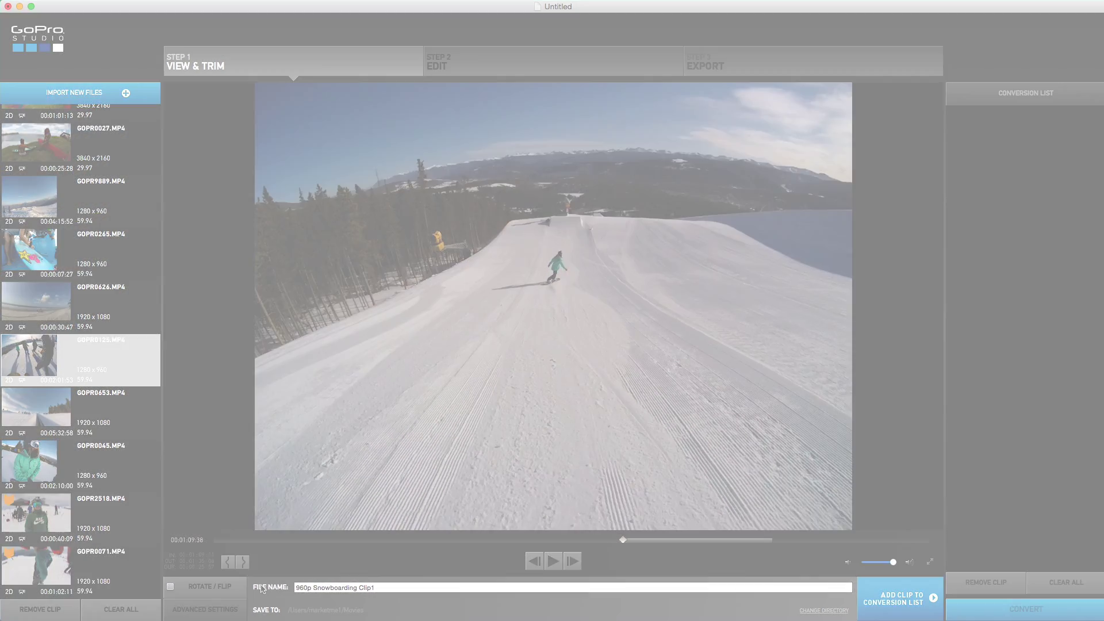
click(170, 587)
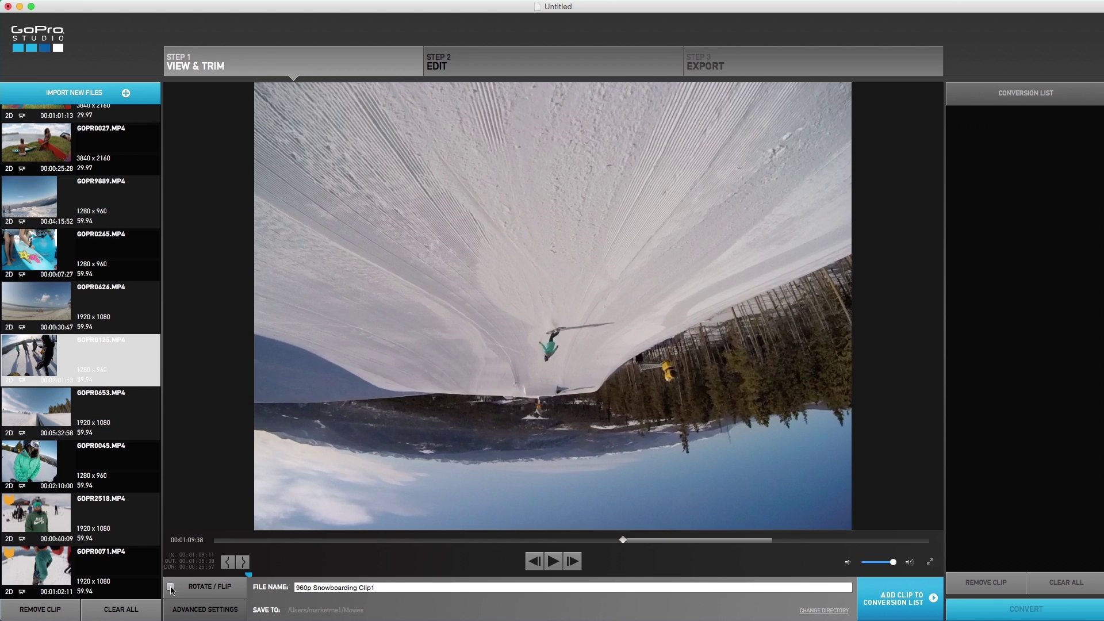
click(170, 586)
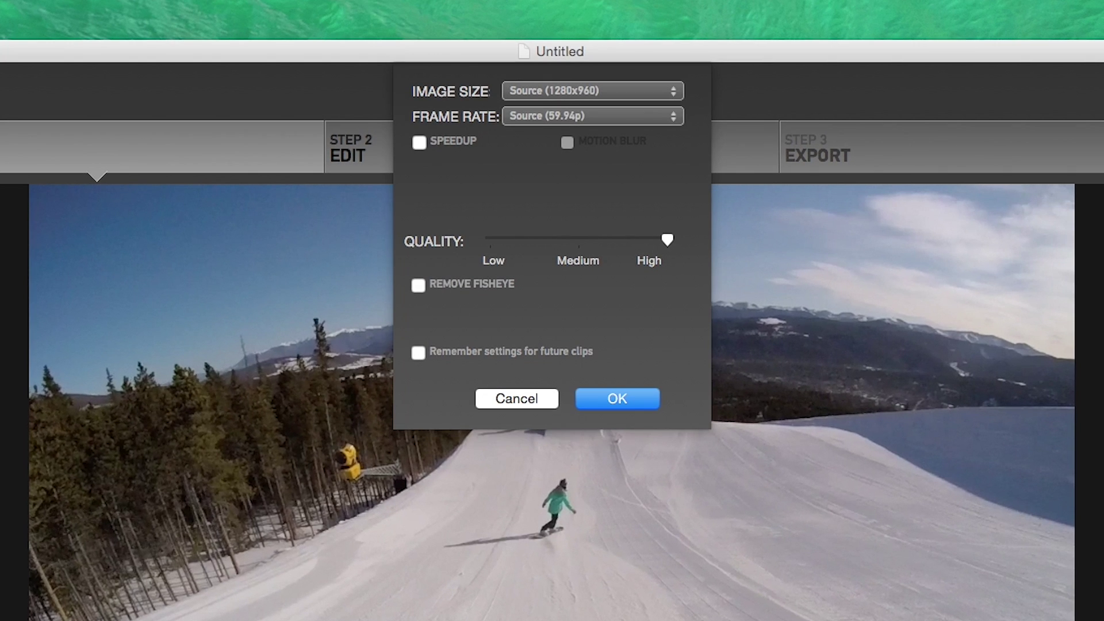
click(623, 401)
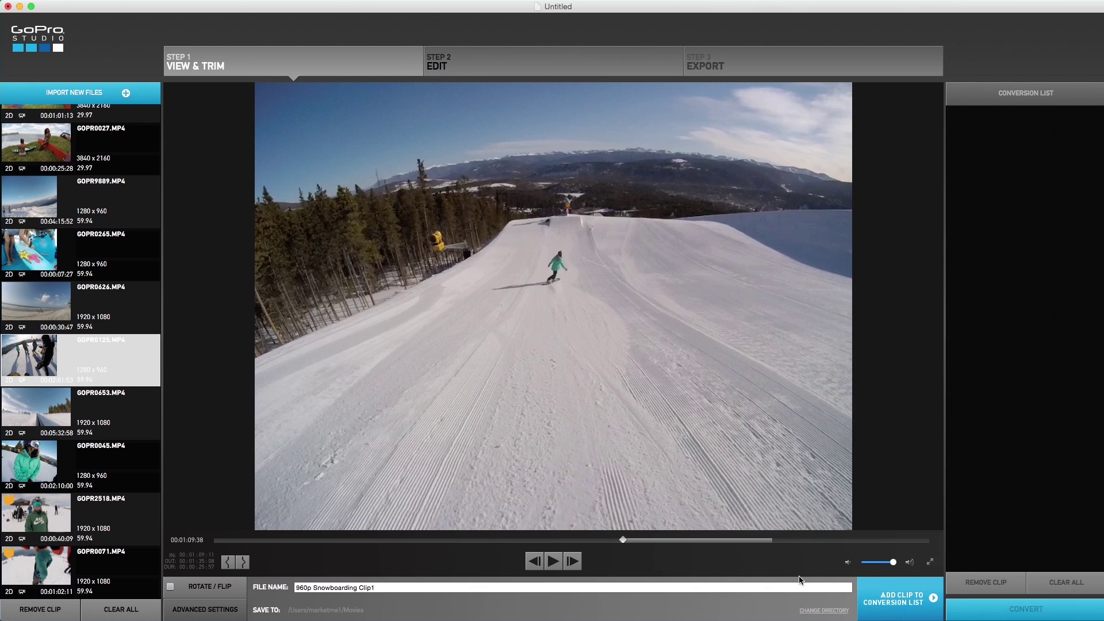
Set the output directory to Desktop/Weekend Edit and add GOPR0125 to the conversion list
click(810, 610)
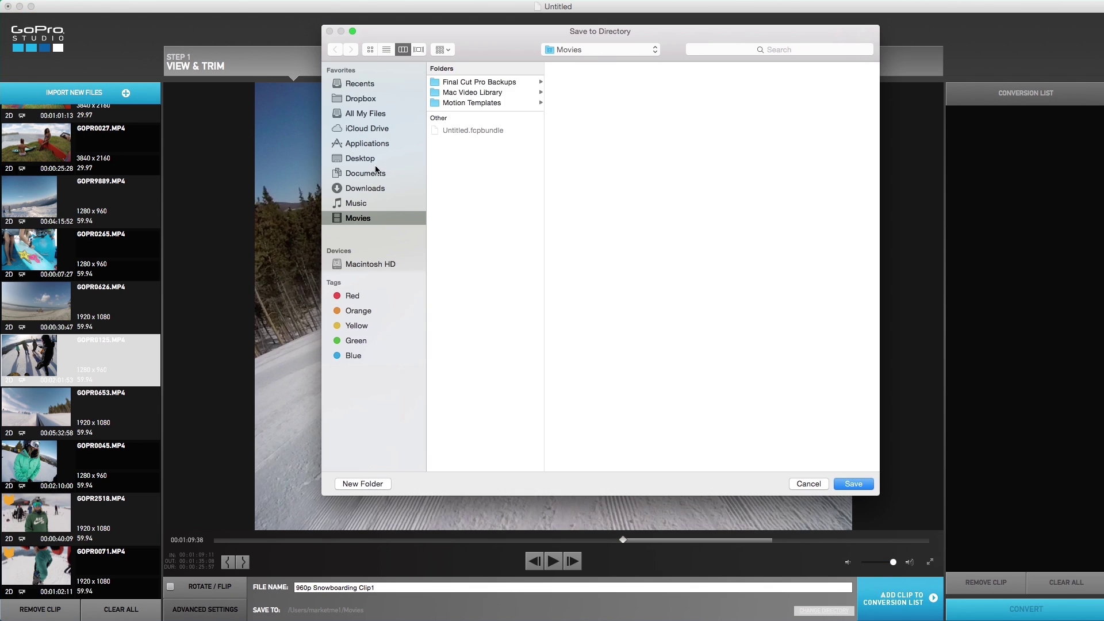
click(374, 160)
click(457, 102)
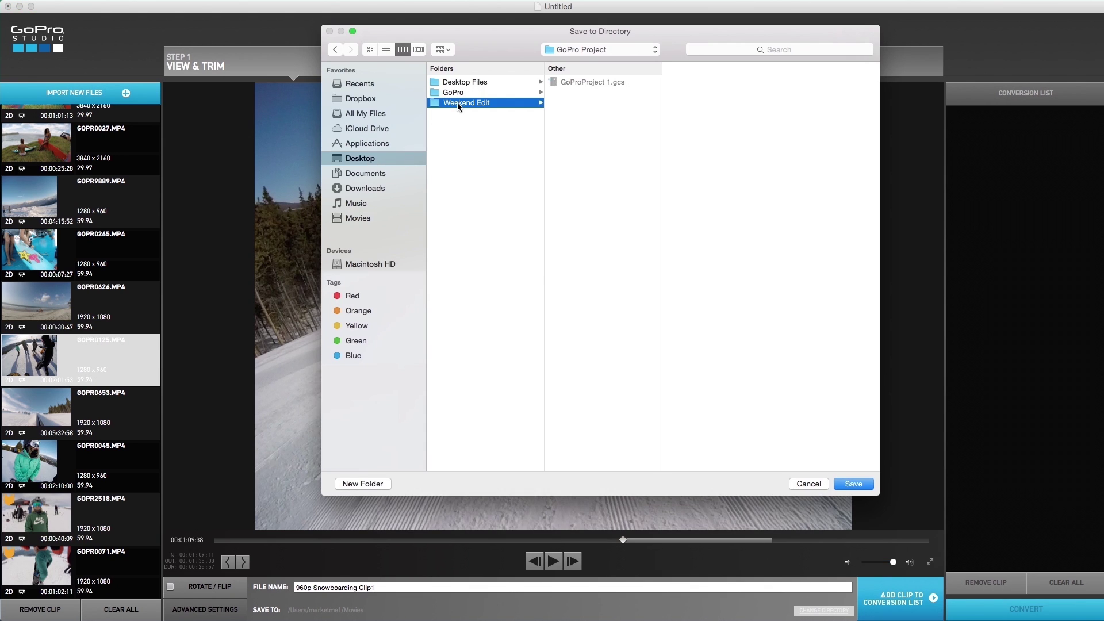
key(Return)
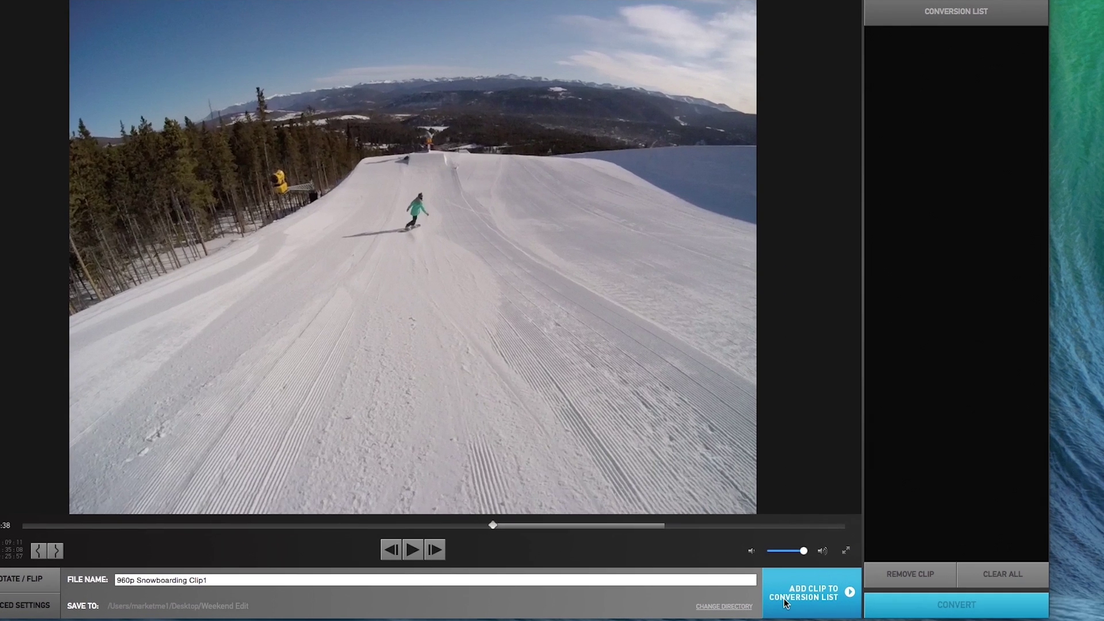
click(878, 605)
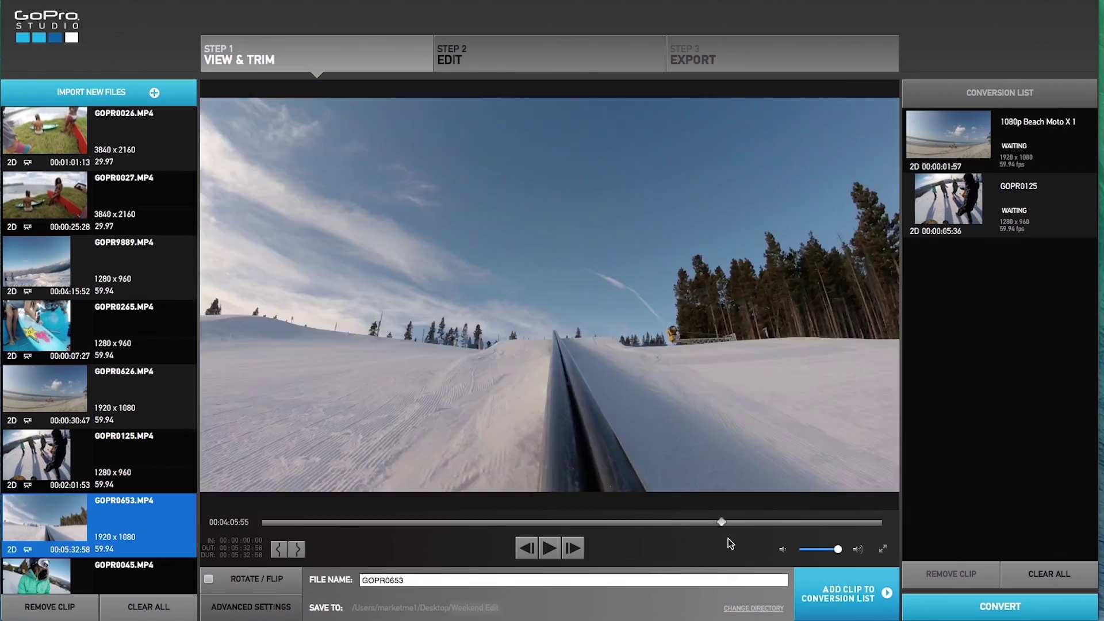
Play clip GOPR0653, convert every queued clip until all read DONE, then clear the list
click(550, 549)
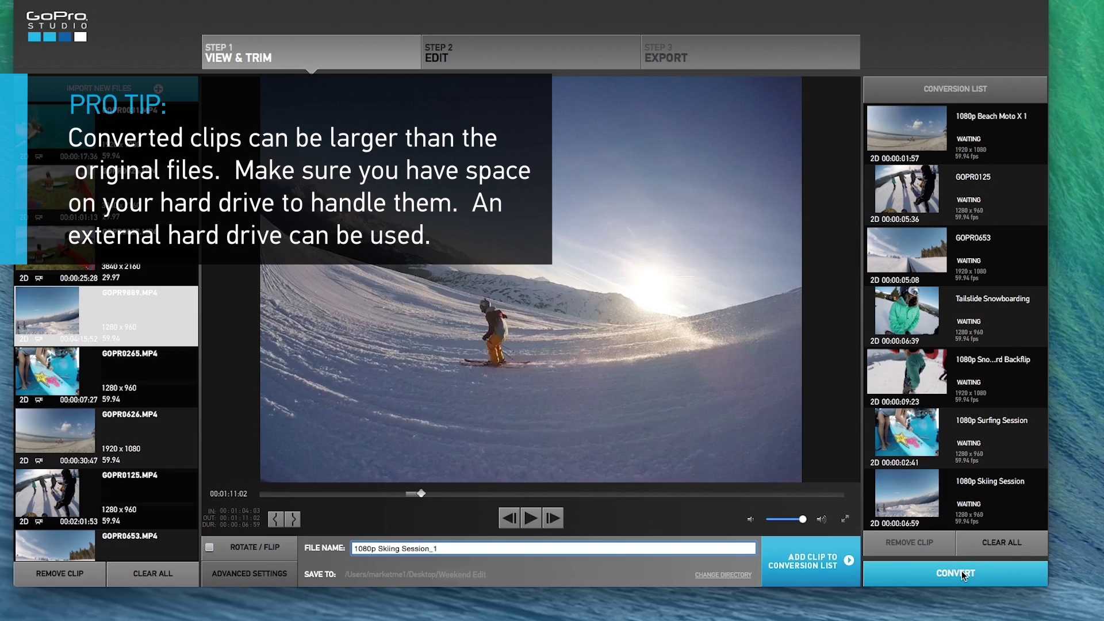
click(961, 573)
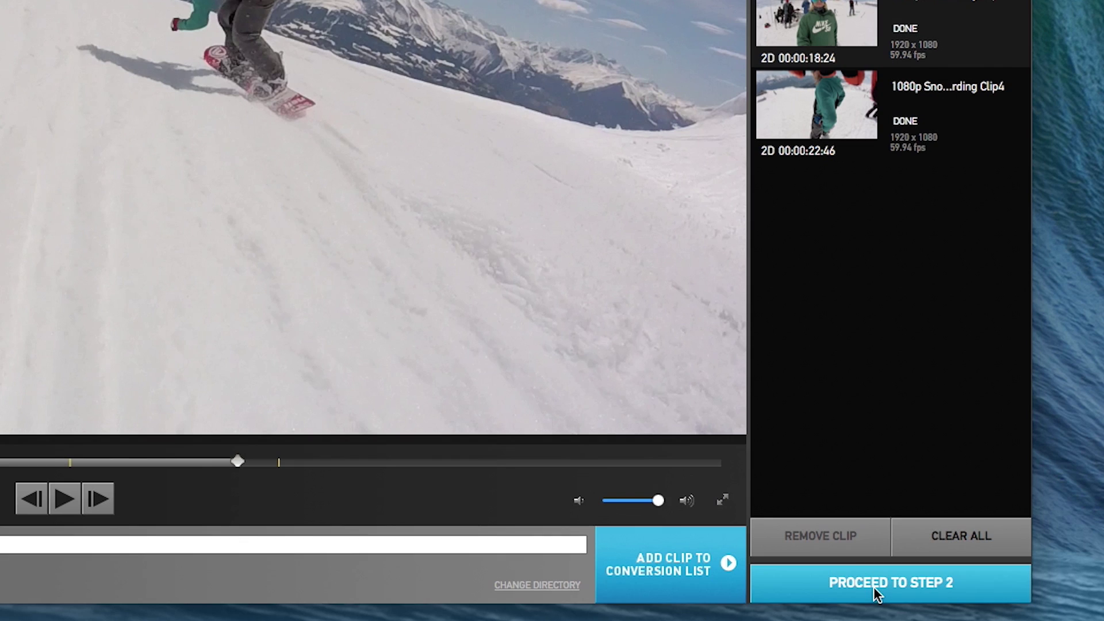
click(941, 540)
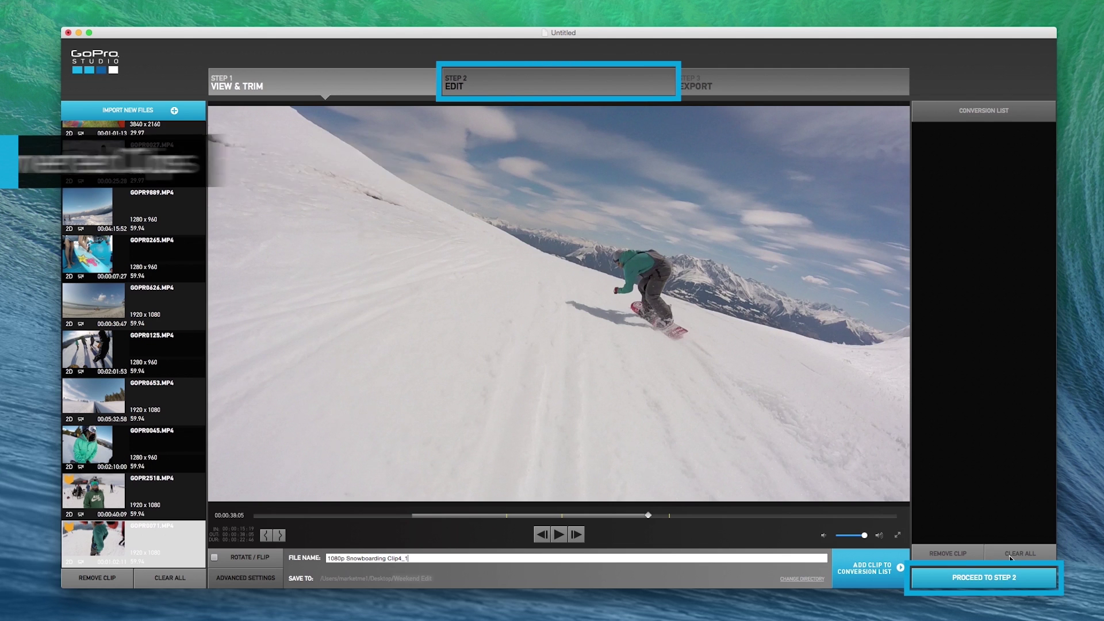
click(989, 578)
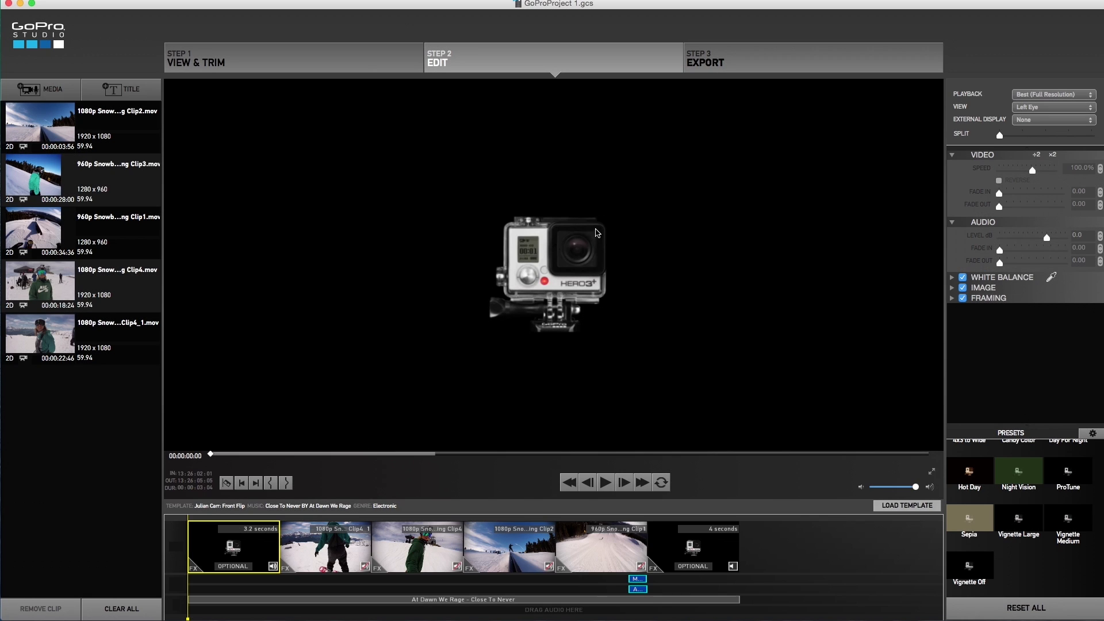
click(368, 70)
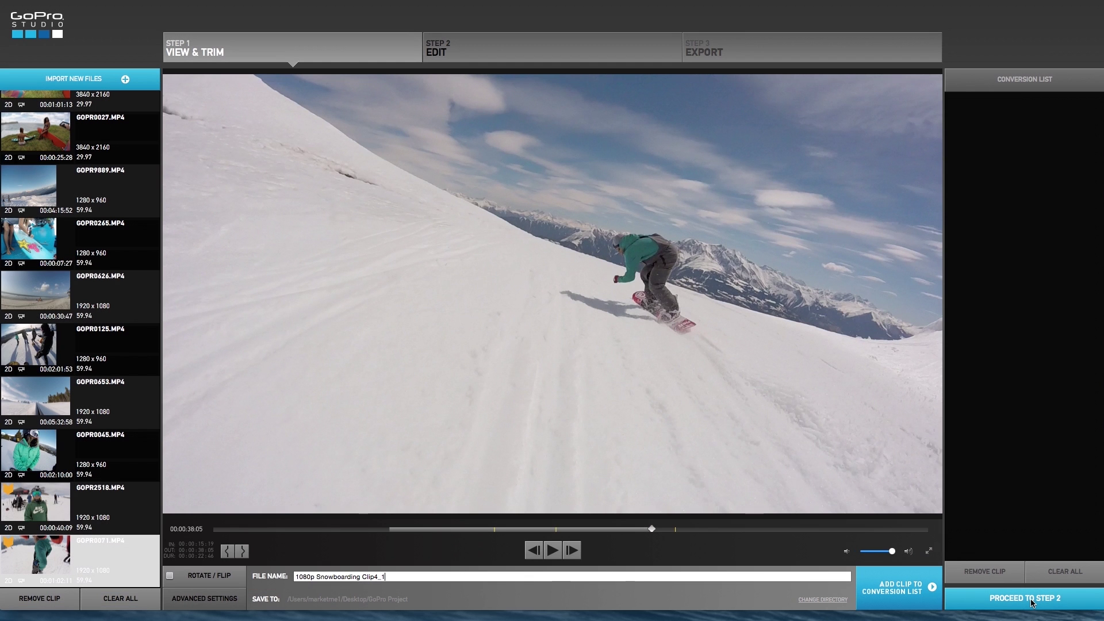
click(1031, 599)
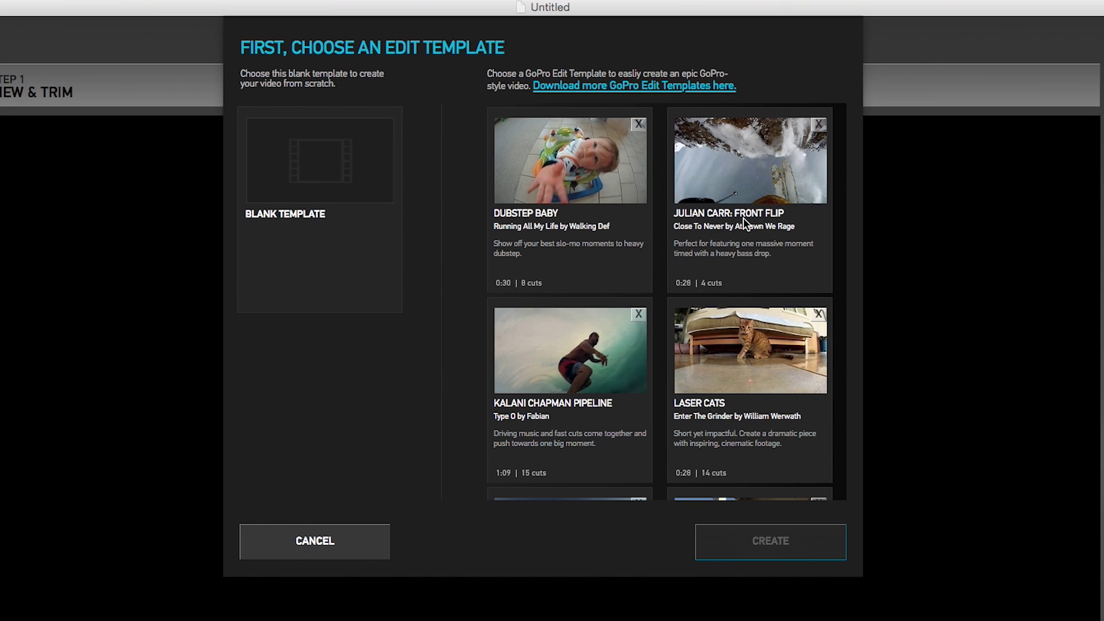
Select the Julian Carr: Front Flip template and create an edit with its placeholder slots
click(743, 217)
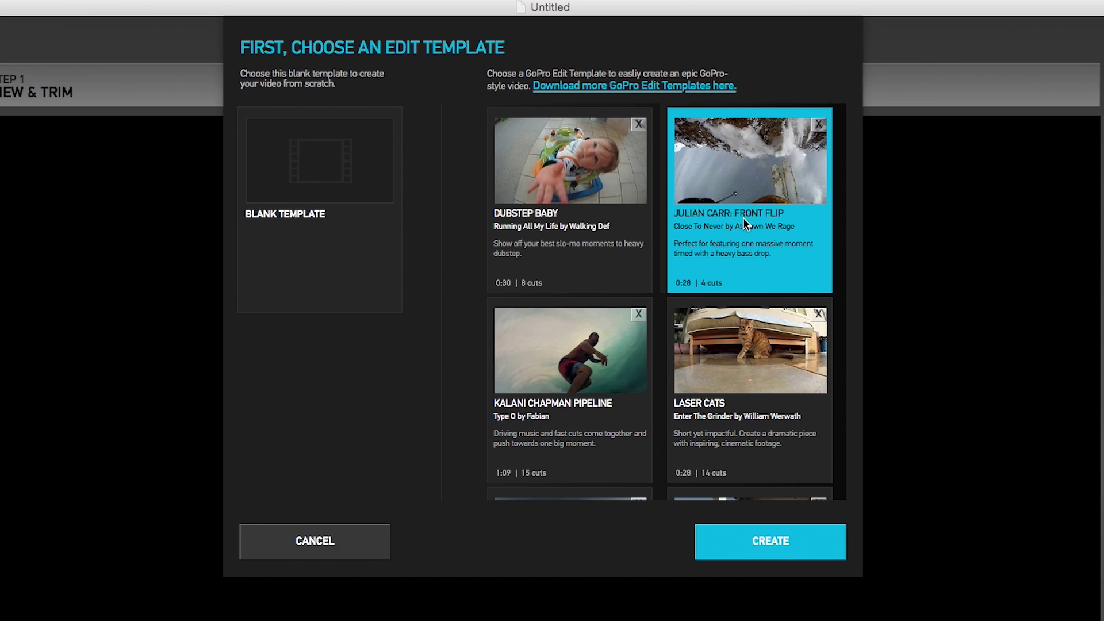
click(775, 558)
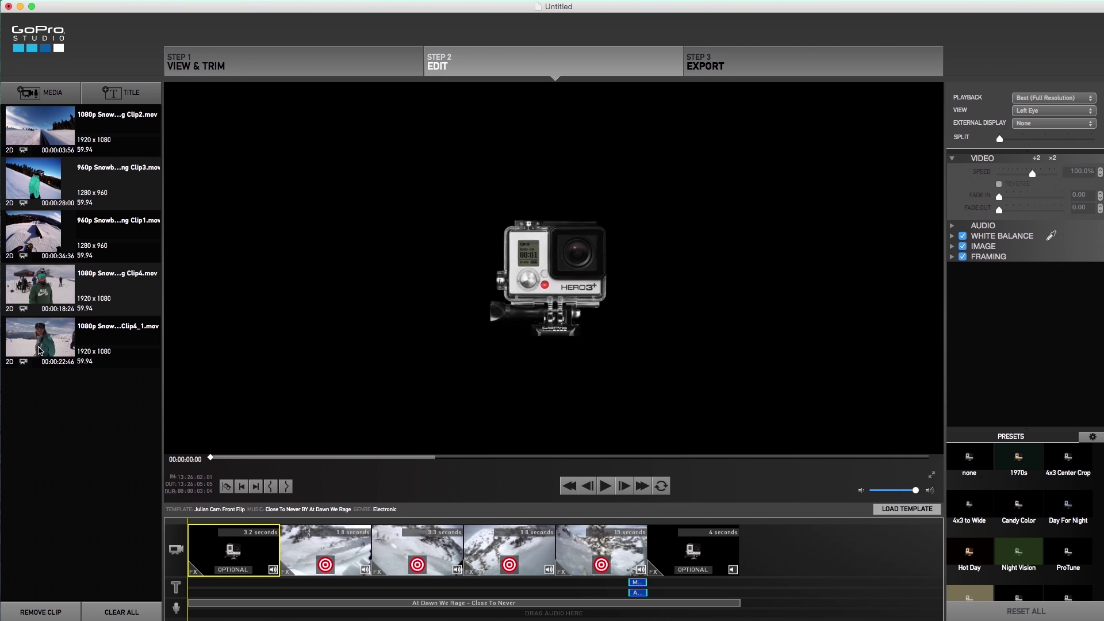
Place Clip4_1 in the first template slot and shift its trim range later in the clip
drag(57, 364, 307, 559)
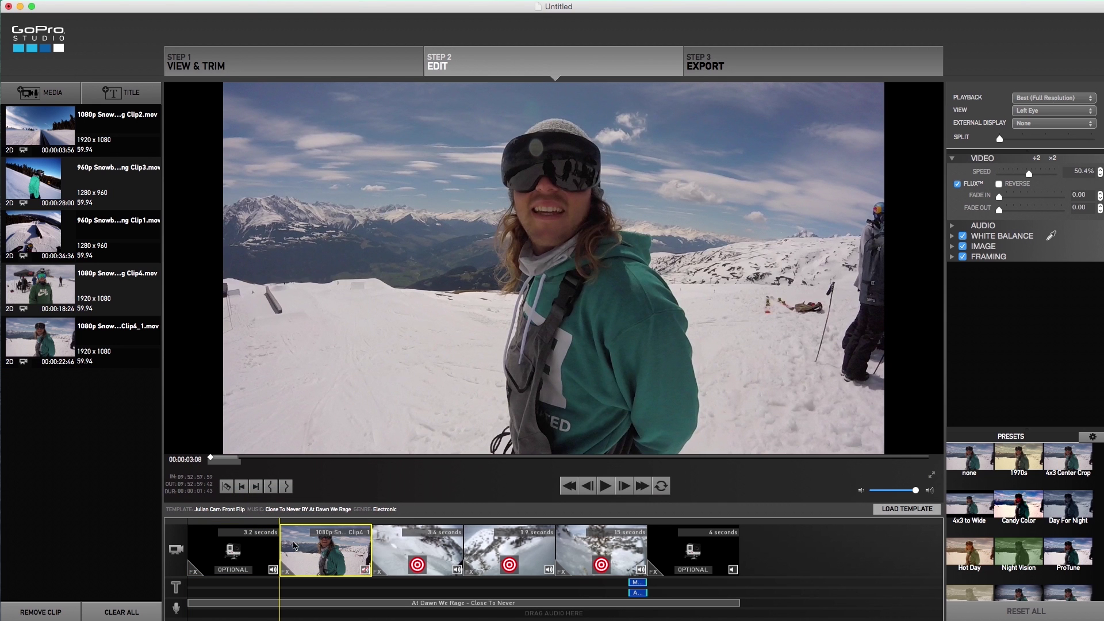
click(222, 460)
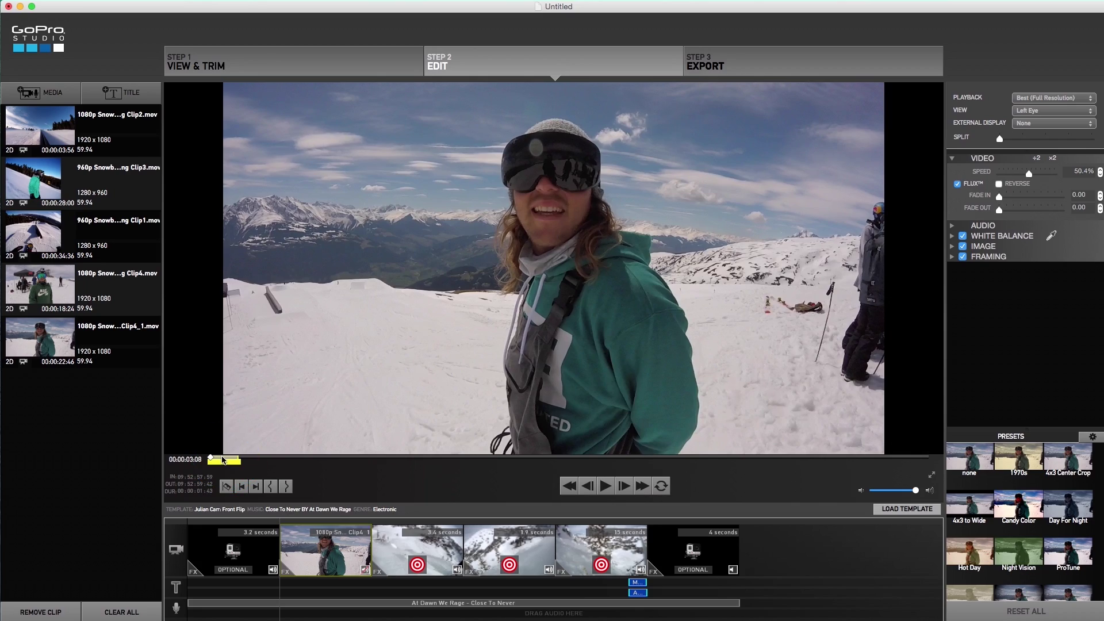
drag(222, 460, 290, 475)
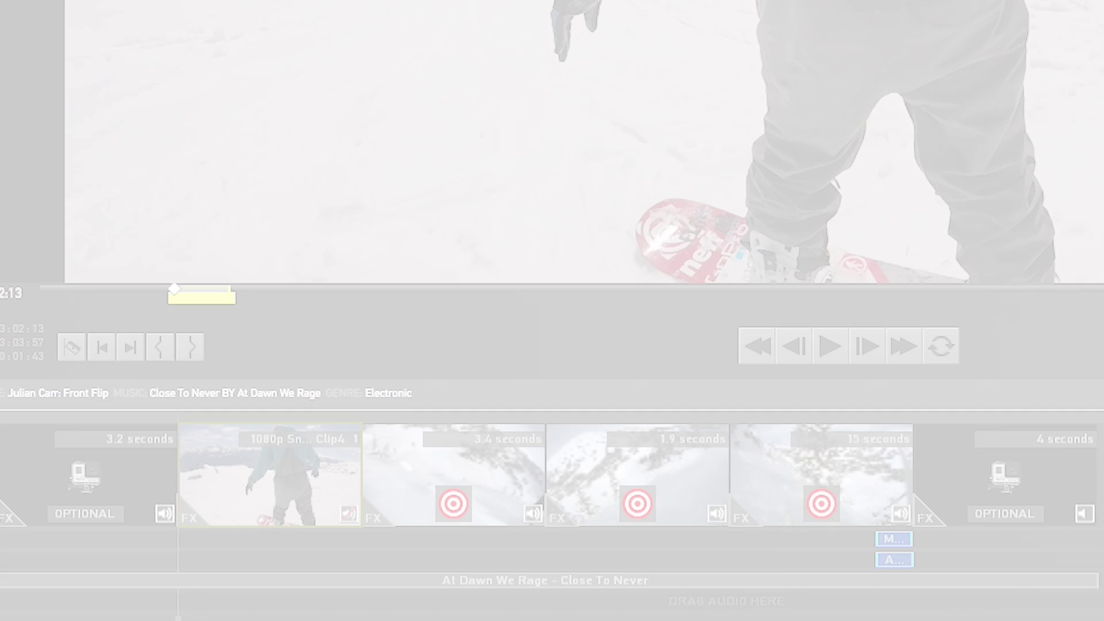
Fill further slots with Clip2 and 960p Clip1 in the 15-second slot, then review Clip1's trim range
drag(41, 124, 596, 563)
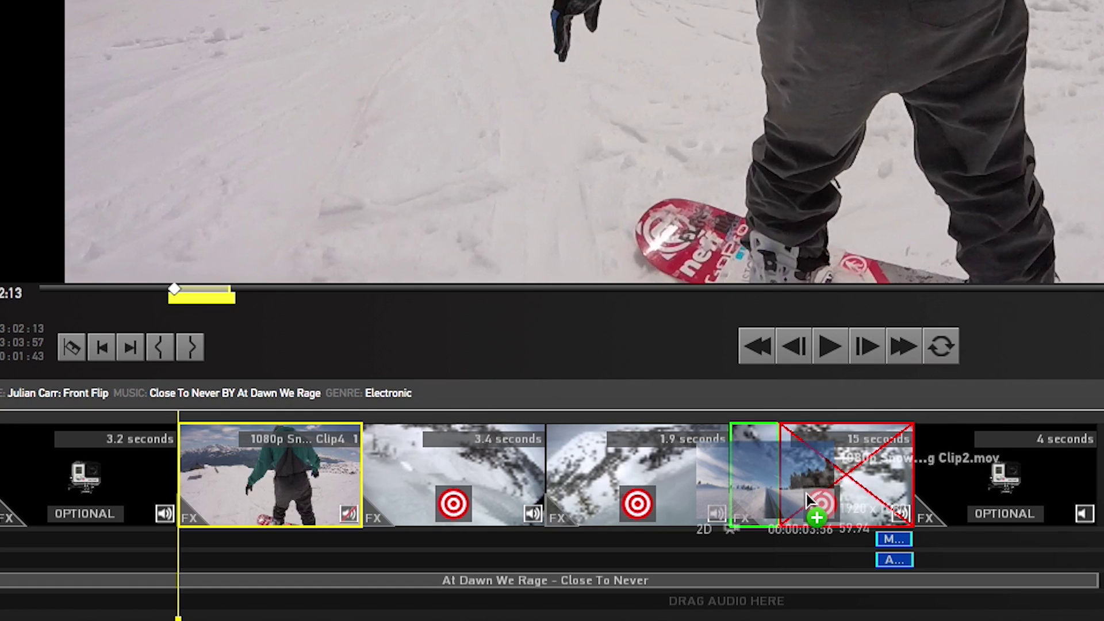
drag(808, 499, 810, 500)
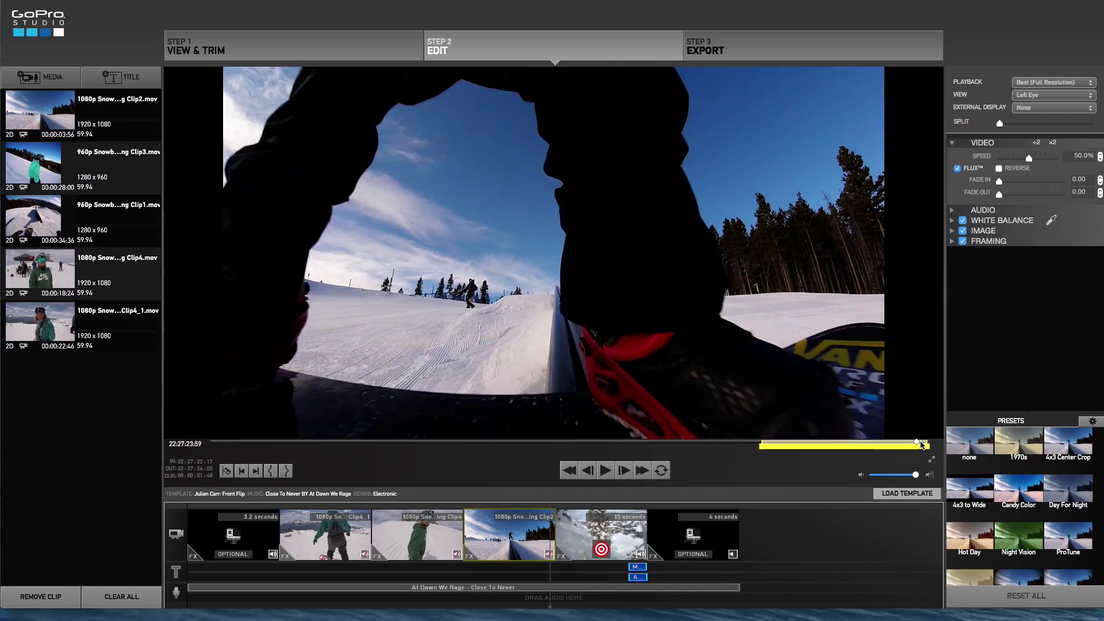
drag(40, 217, 602, 535)
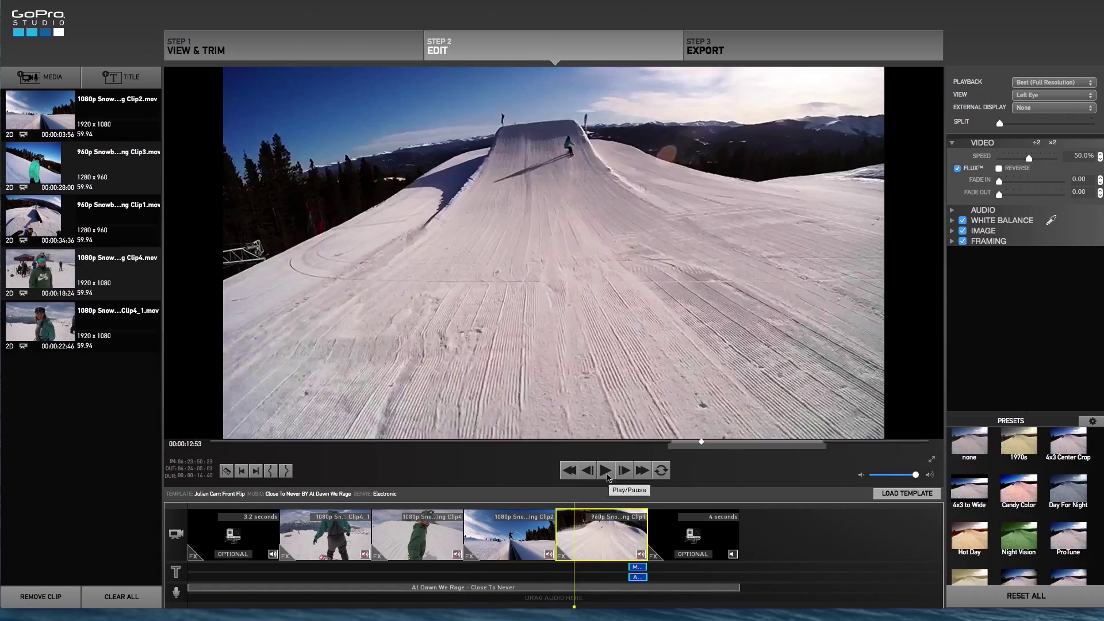
click(606, 475)
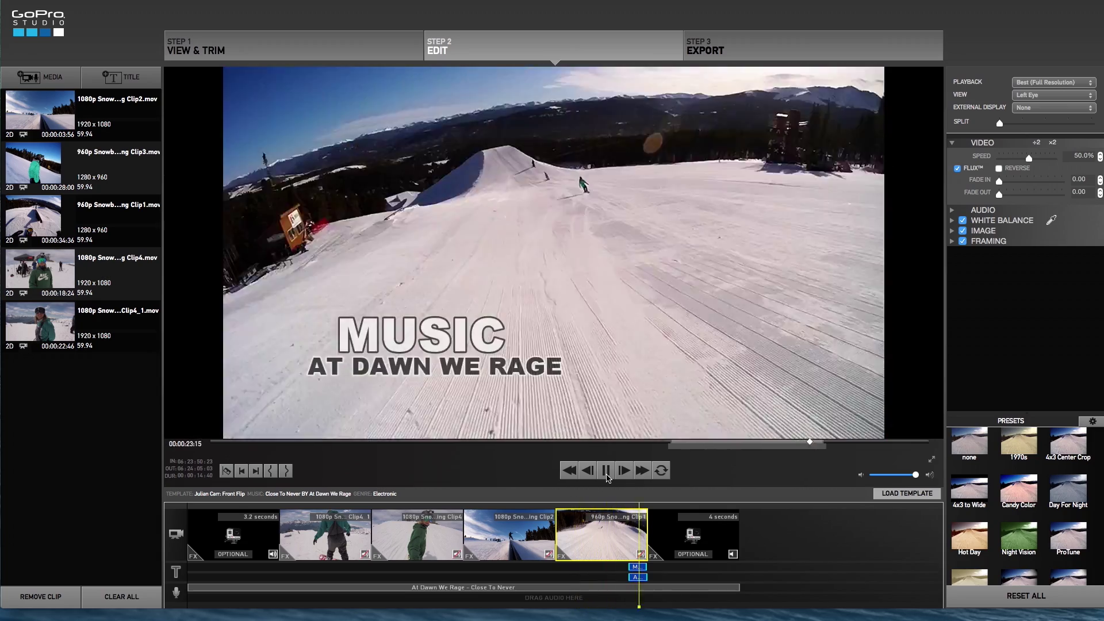
click(766, 446)
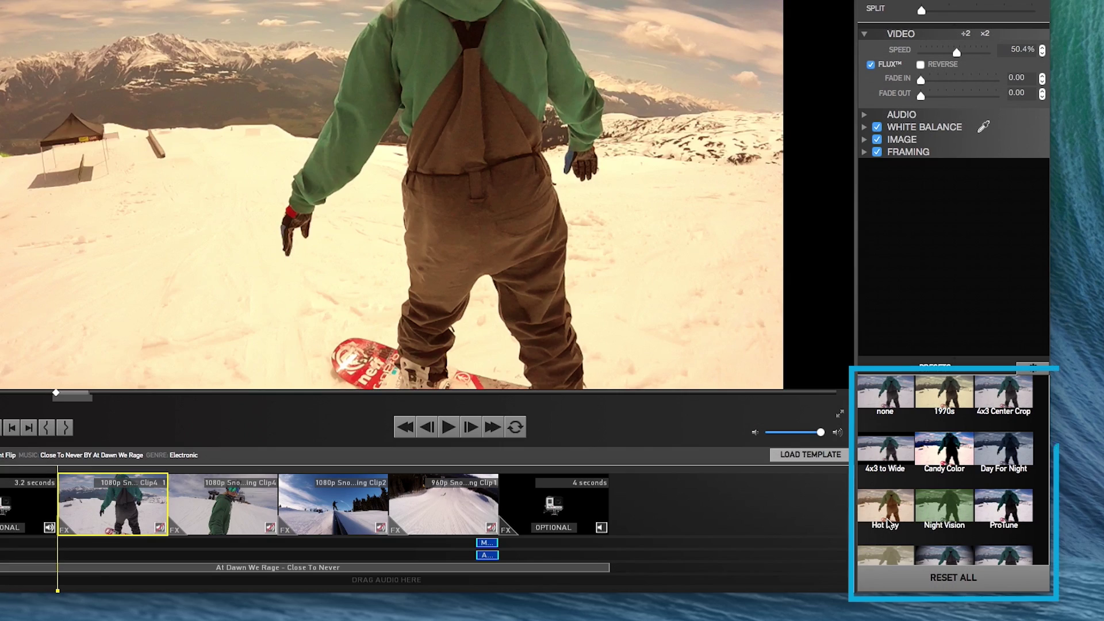
Try the Candy Color preset on Clip4_1, then settle on the ProTune colour preset
click(947, 459)
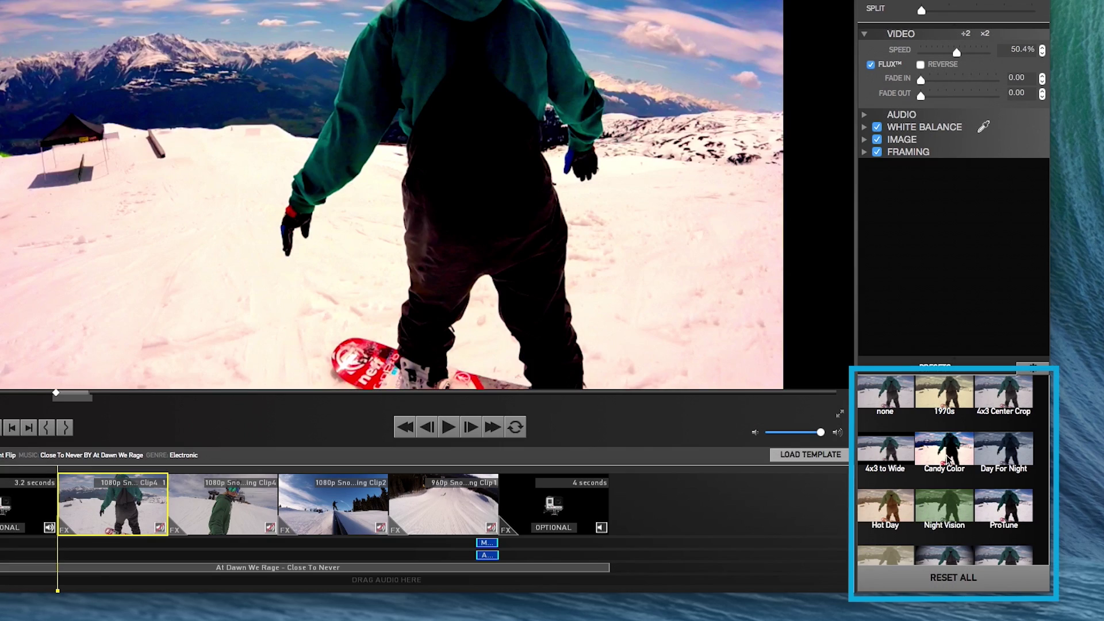
click(1011, 516)
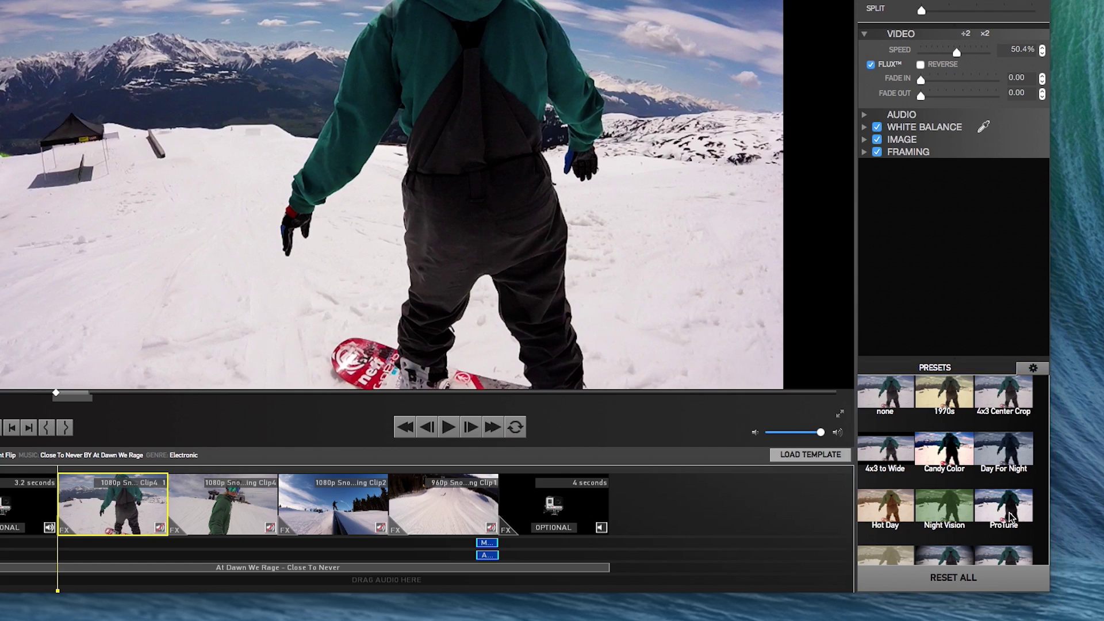
scroll(1011, 517, down, 2)
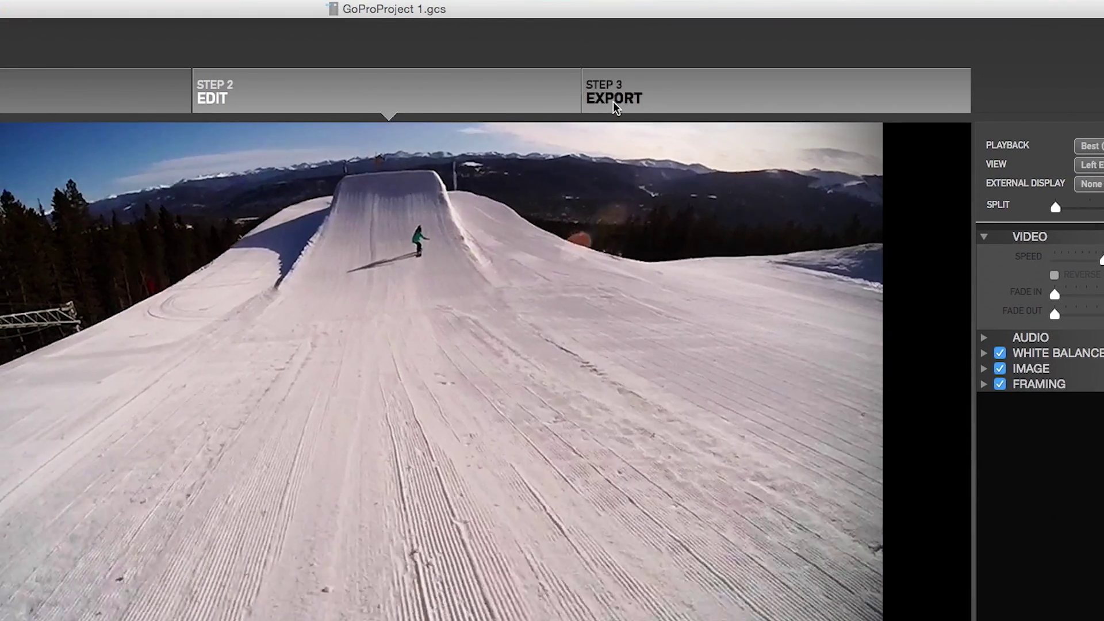
Export the edit as My Snowboarding Video.mov with the YouTube preset
click(613, 102)
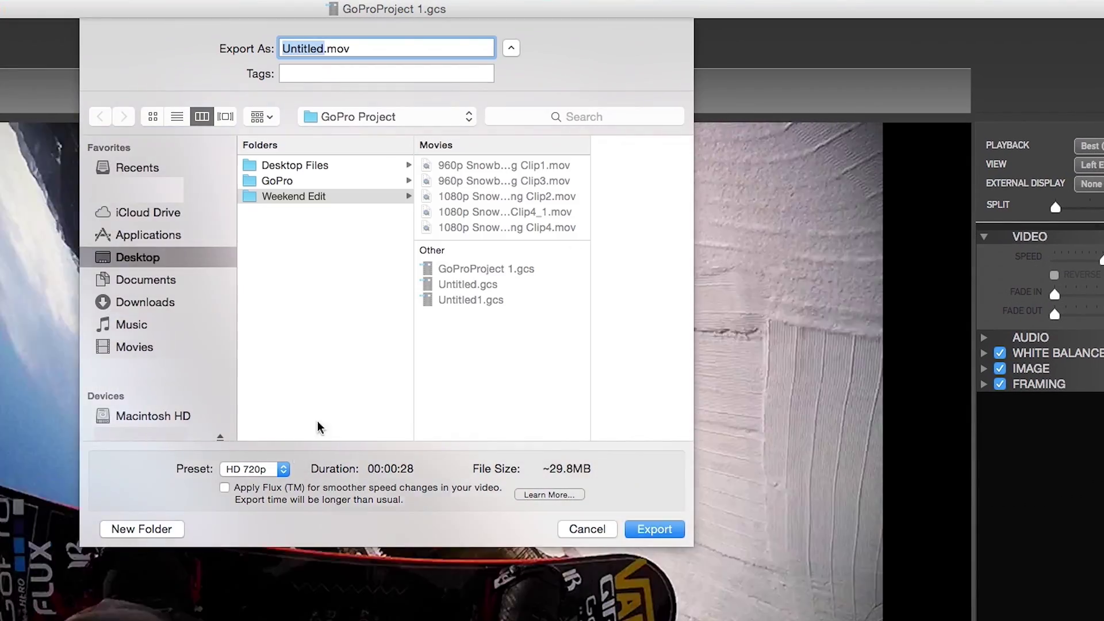
click(283, 468)
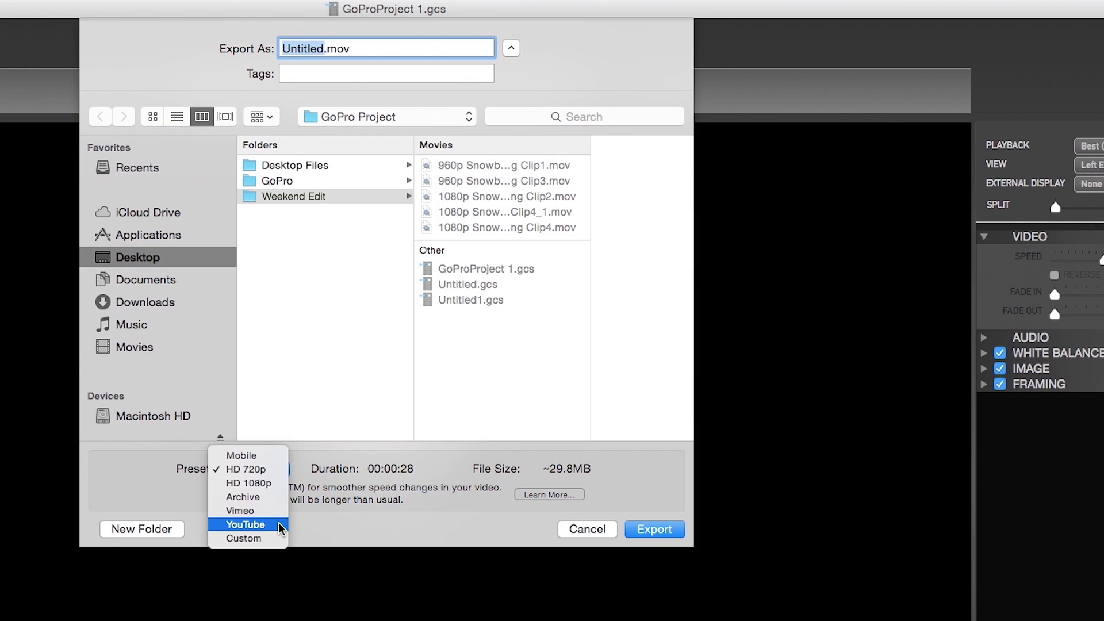
click(282, 525)
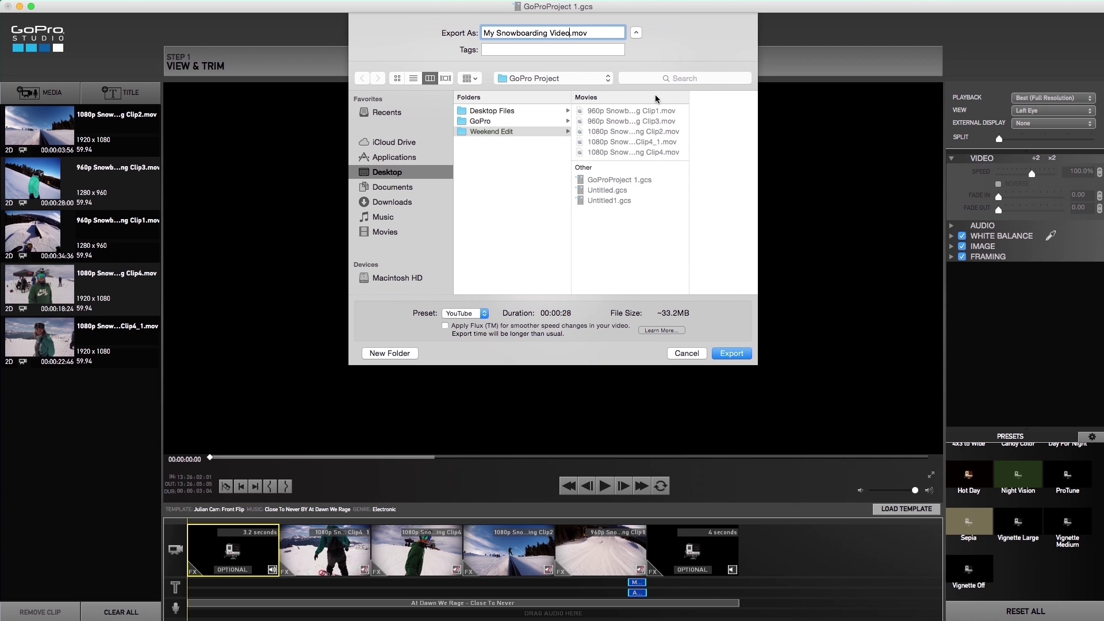
click(726, 353)
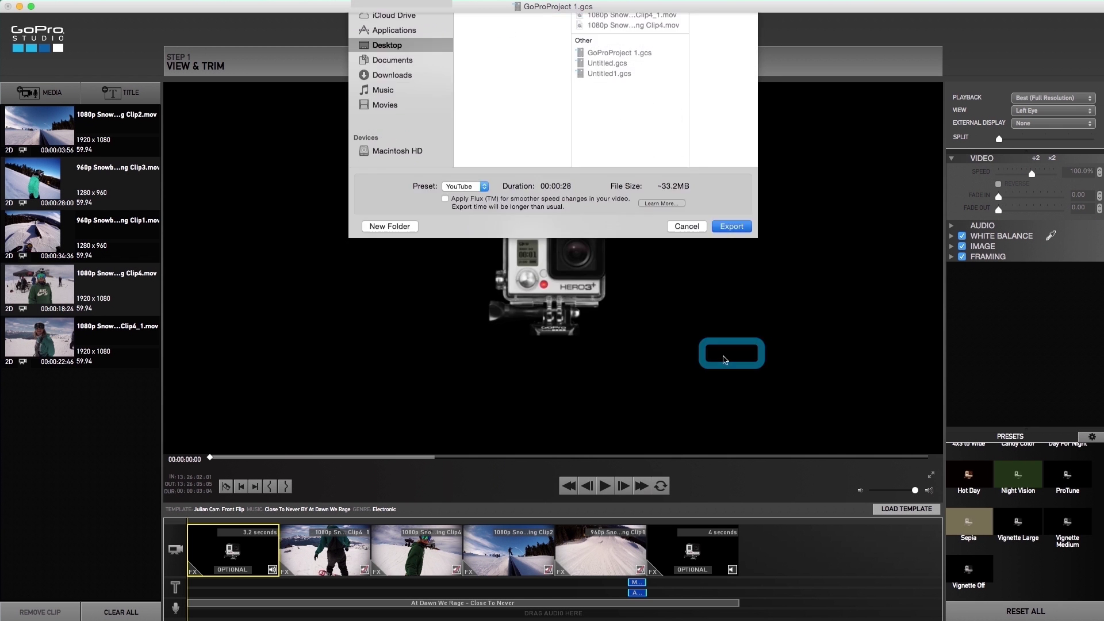